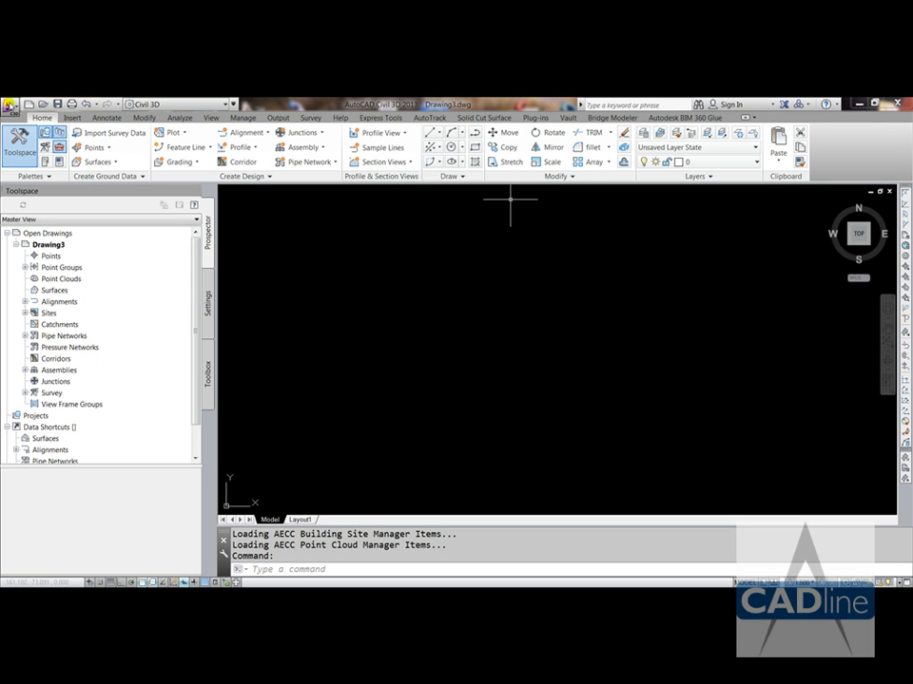
- Open mastermap.dwt from Recent Documents and dismiss the Previous Version AEC Objects warning
left_click(9, 105)
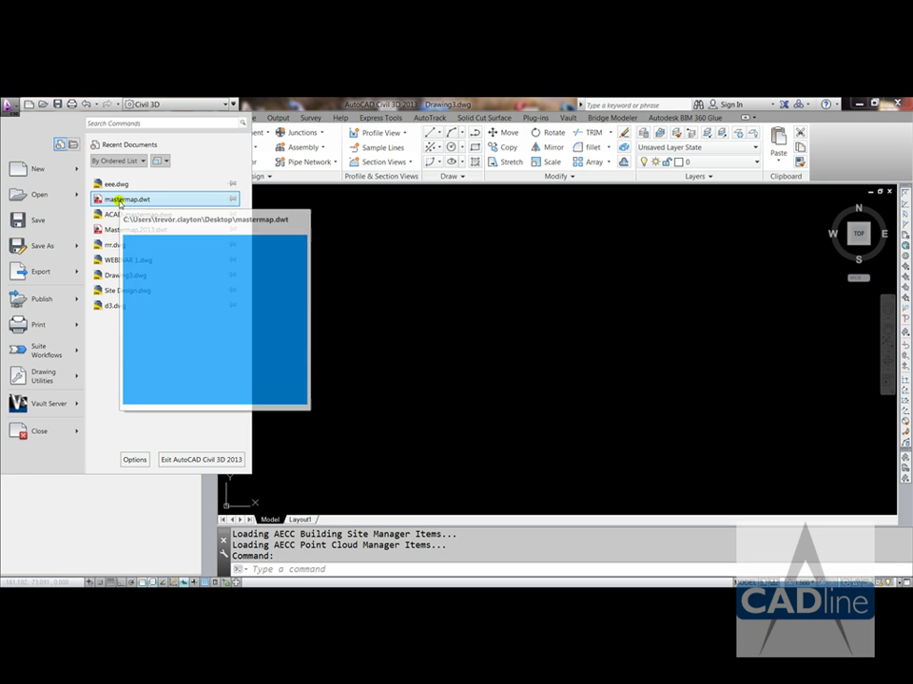
left_click(120, 203)
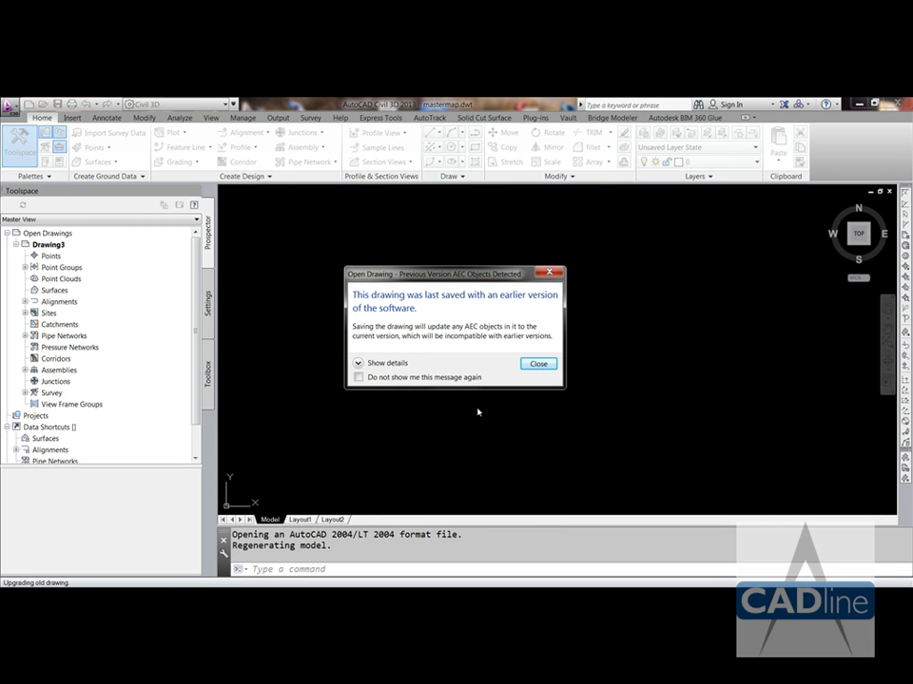
left_click(536, 363)
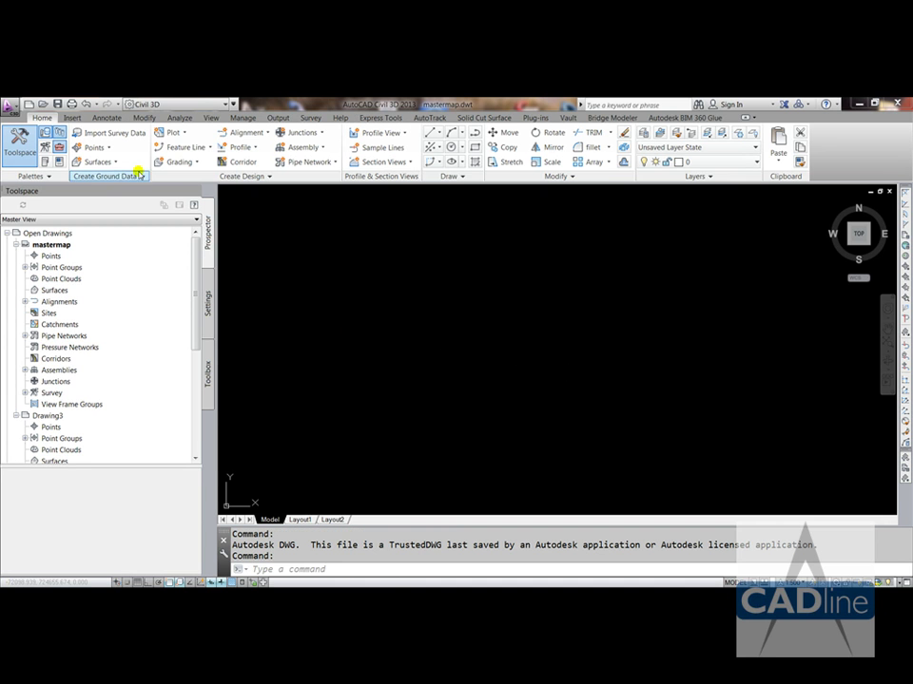
- Switch to the Planning and Analysis workspace and collapse the Integrated Transport Network and Topographic groups in the Map Task Pane
left_click(168, 103)
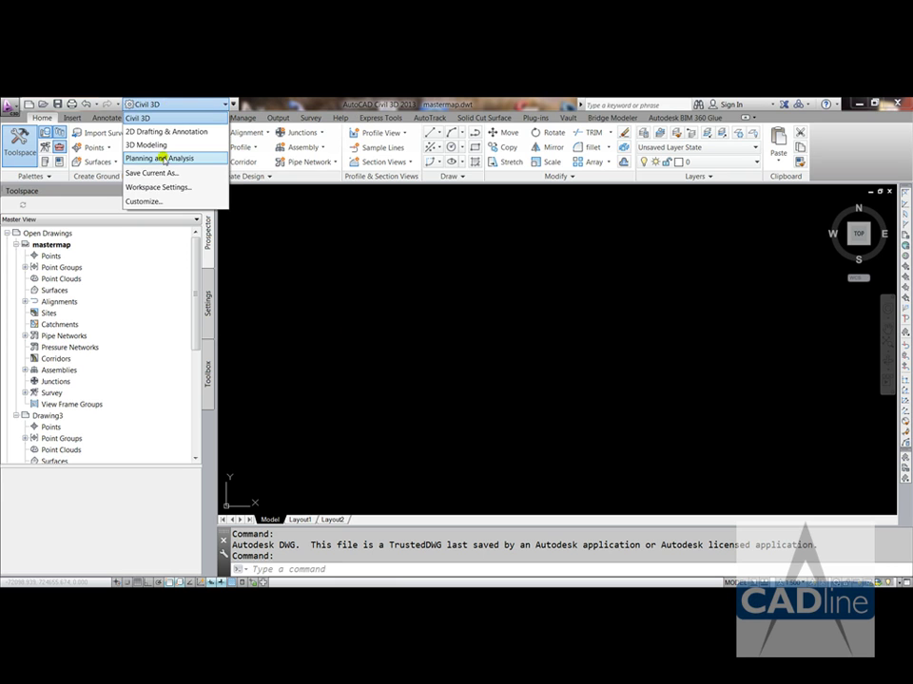
left_click(154, 157)
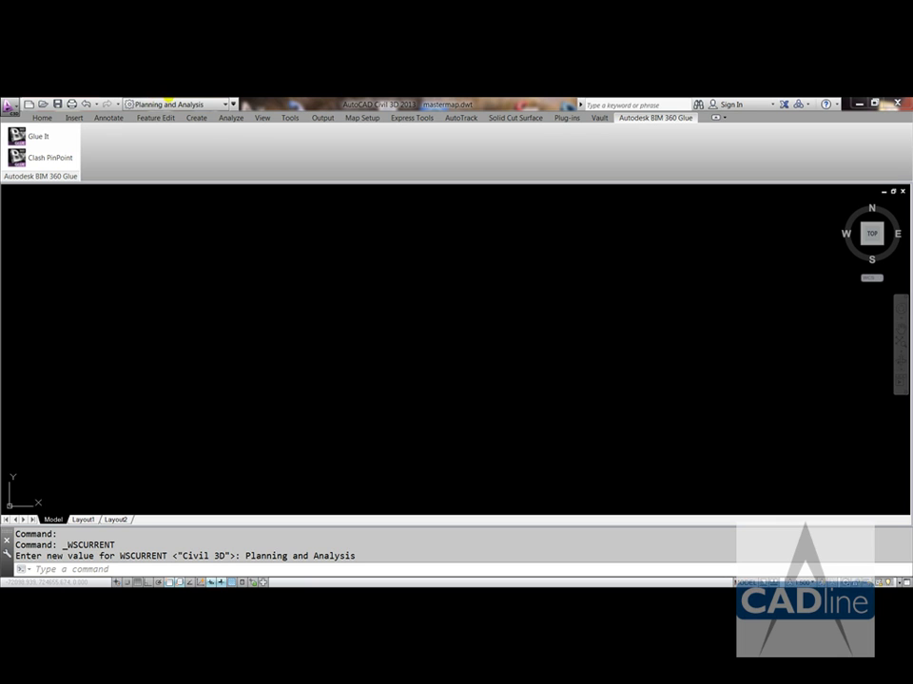
left_click(263, 117)
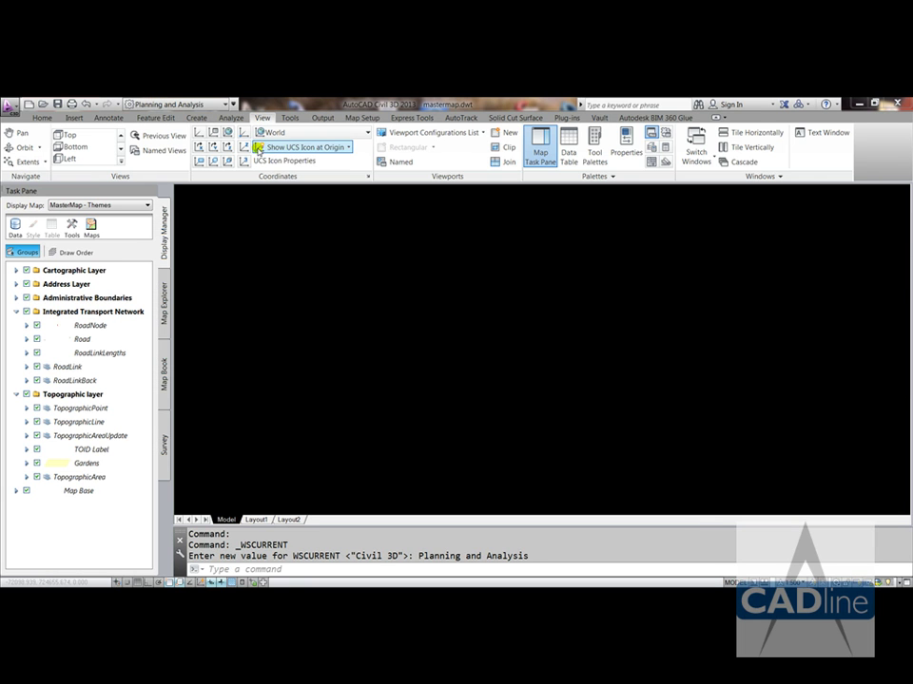
left_click(29, 312)
left_click(16, 312)
left_click(16, 325)
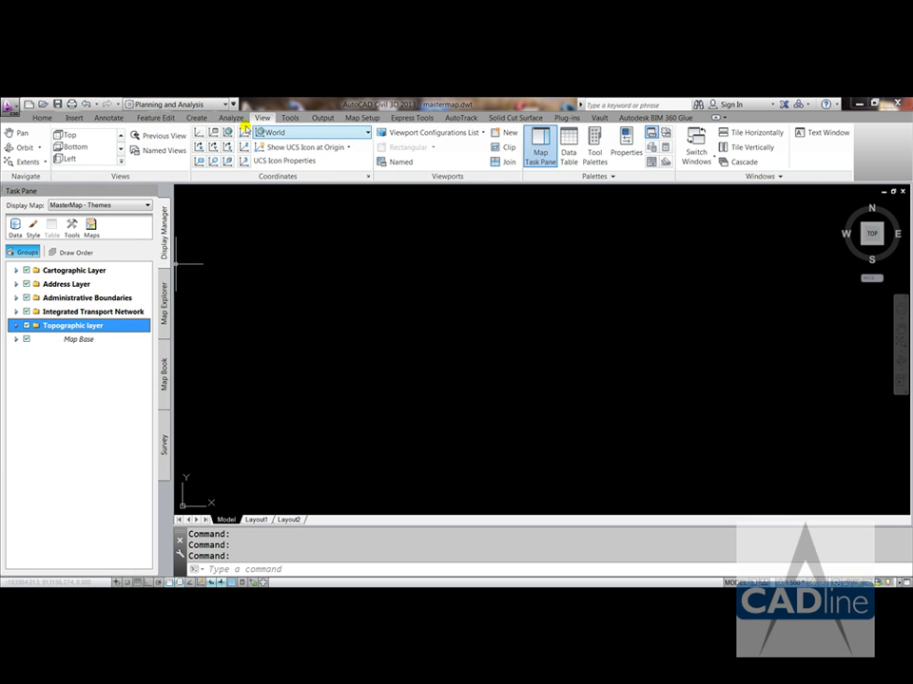
- Load 10774-ST5535-5c5632.gz in Map Import and select only the TopographicArea layer
left_click(70, 118)
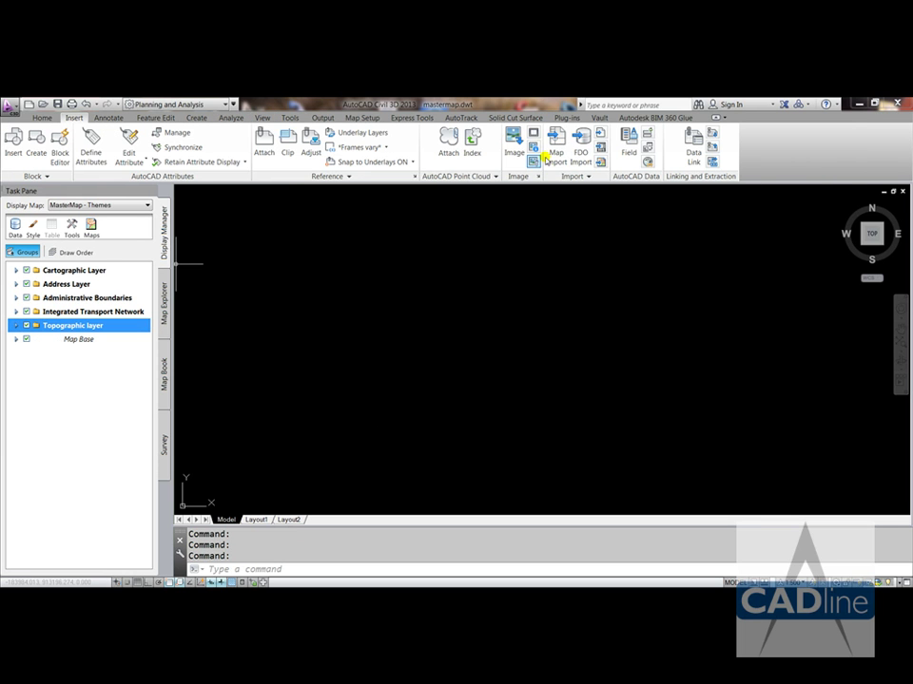
left_click(555, 145)
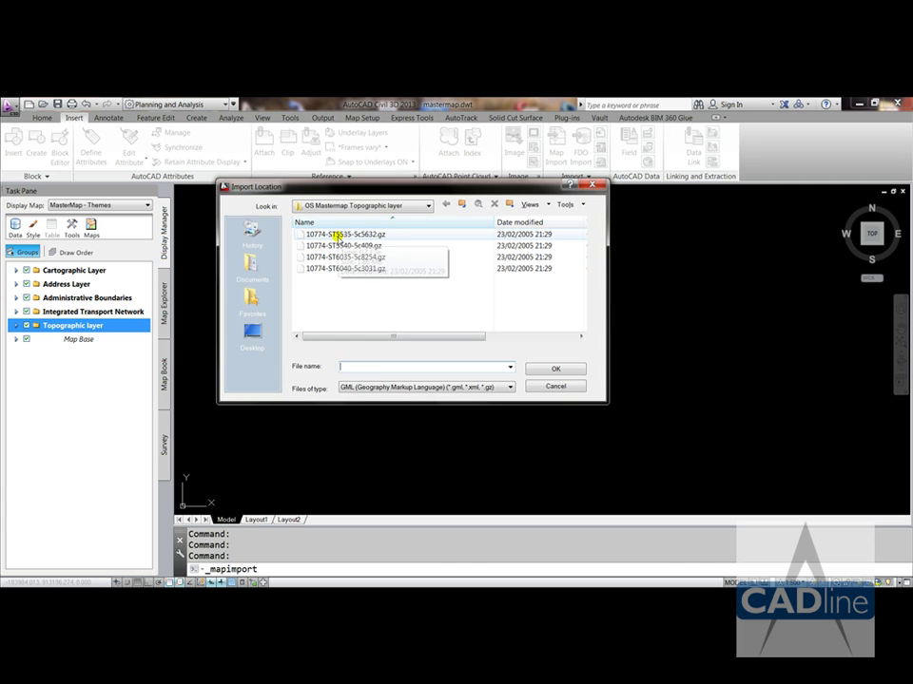
double_click(332, 235)
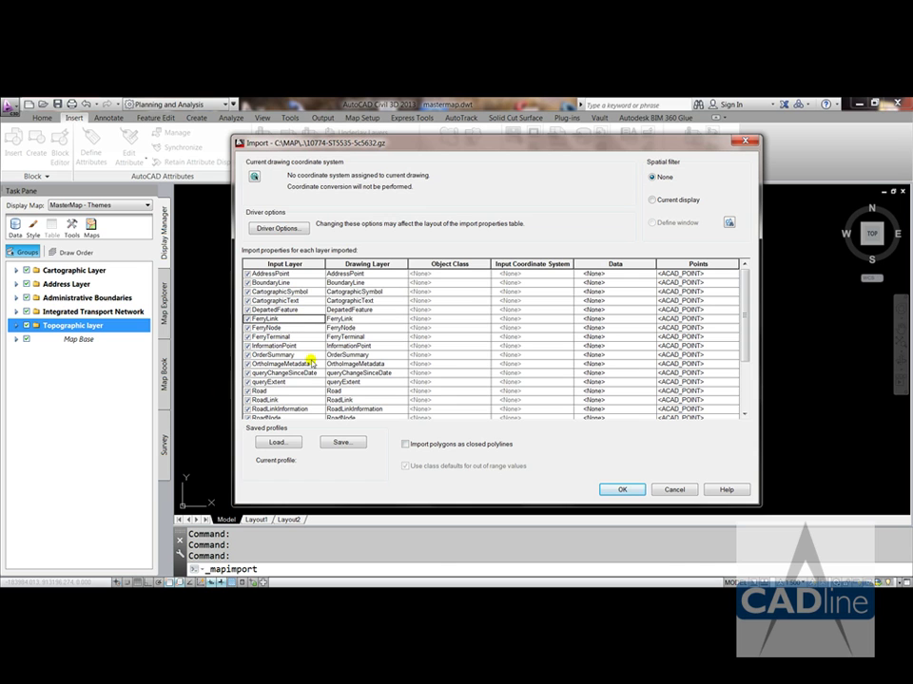
right_click(314, 391)
left_click(348, 437)
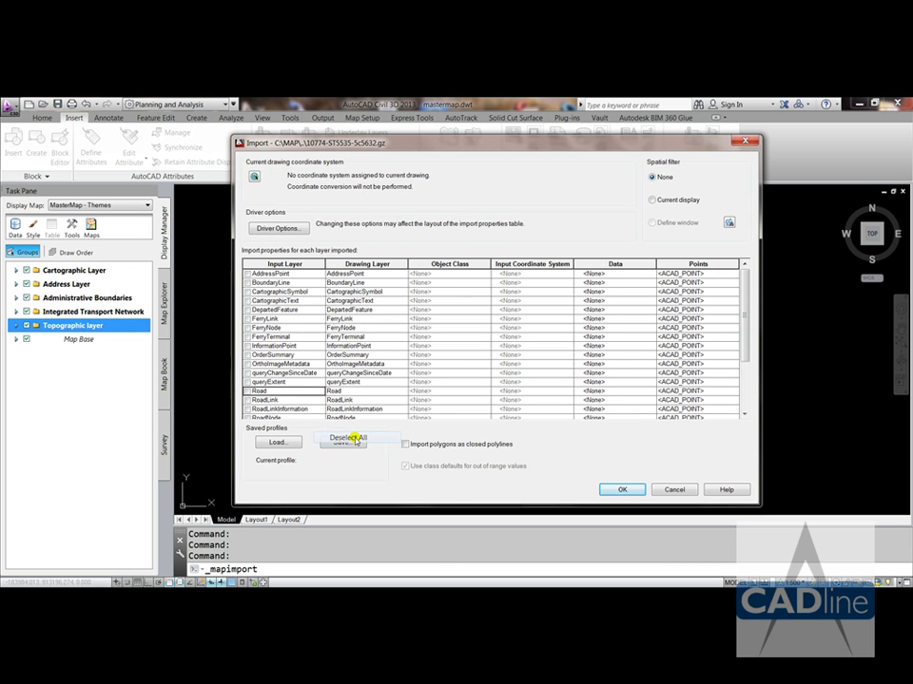
left_click_drag(744, 302, 745, 352)
left_click(247, 391)
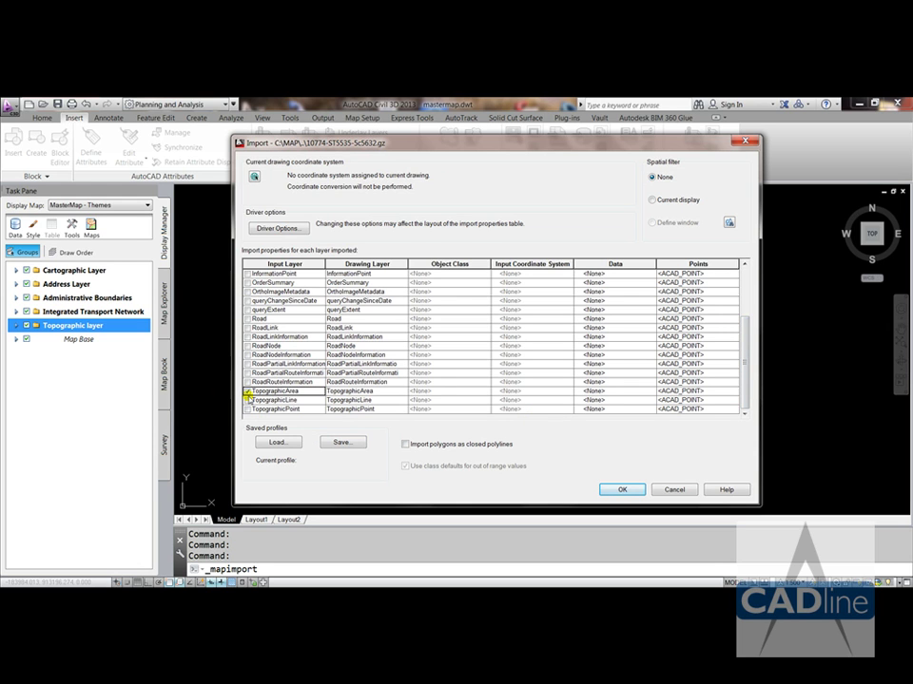
- Set TopographicArea's data to Create object data, accept the unmatched fields warning, and run the import
left_click(609, 390)
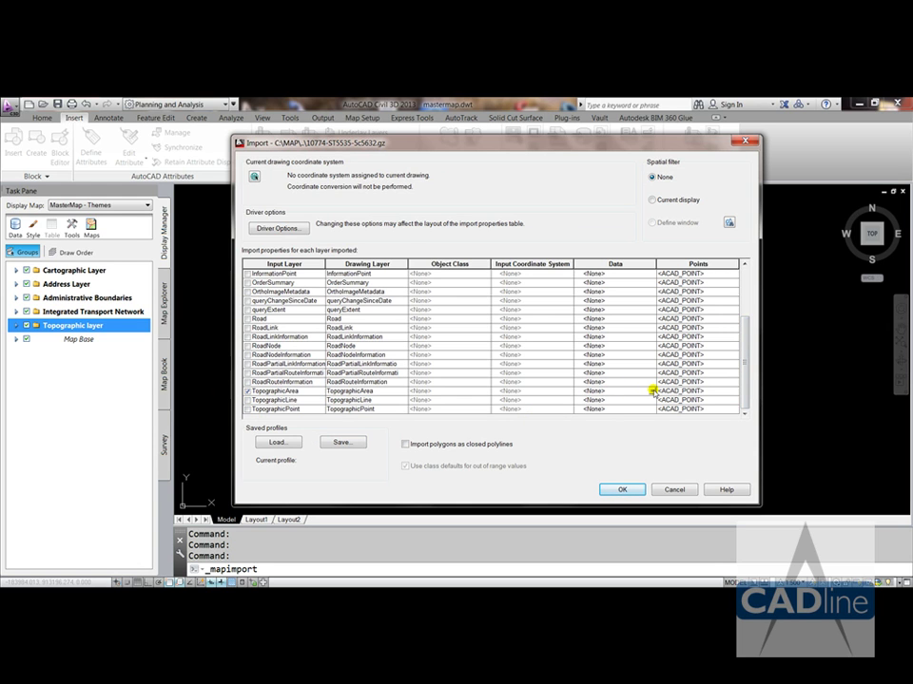
left_click(652, 391)
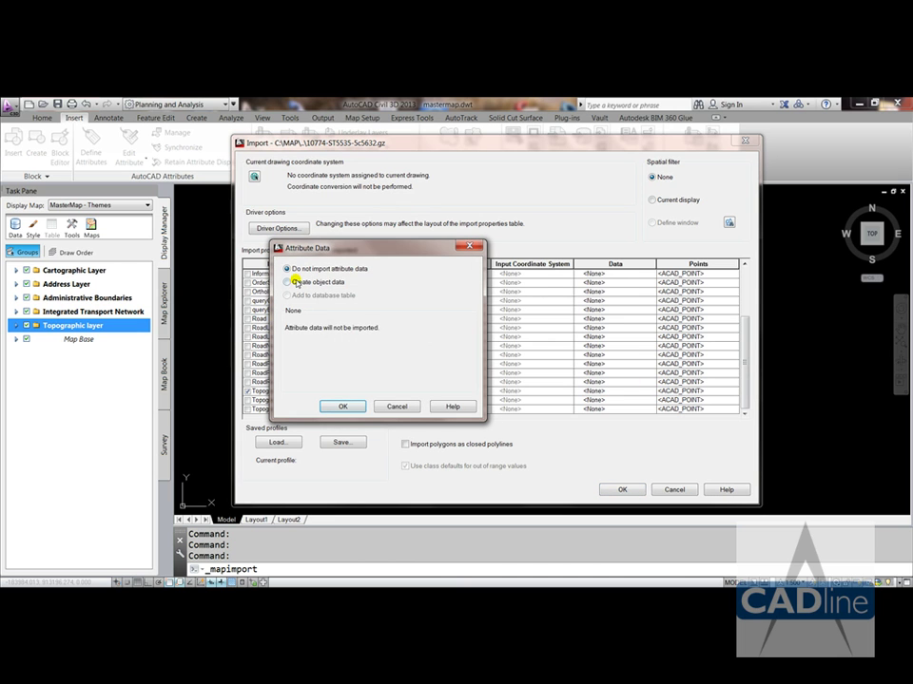
left_click(294, 282)
left_click(342, 406)
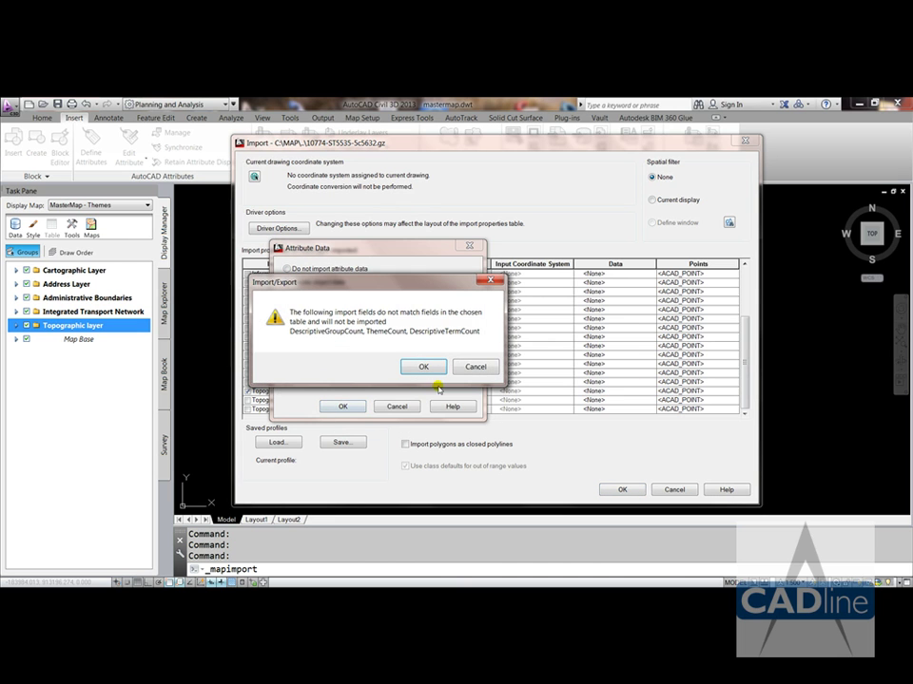
left_click(420, 368)
left_click(618, 491)
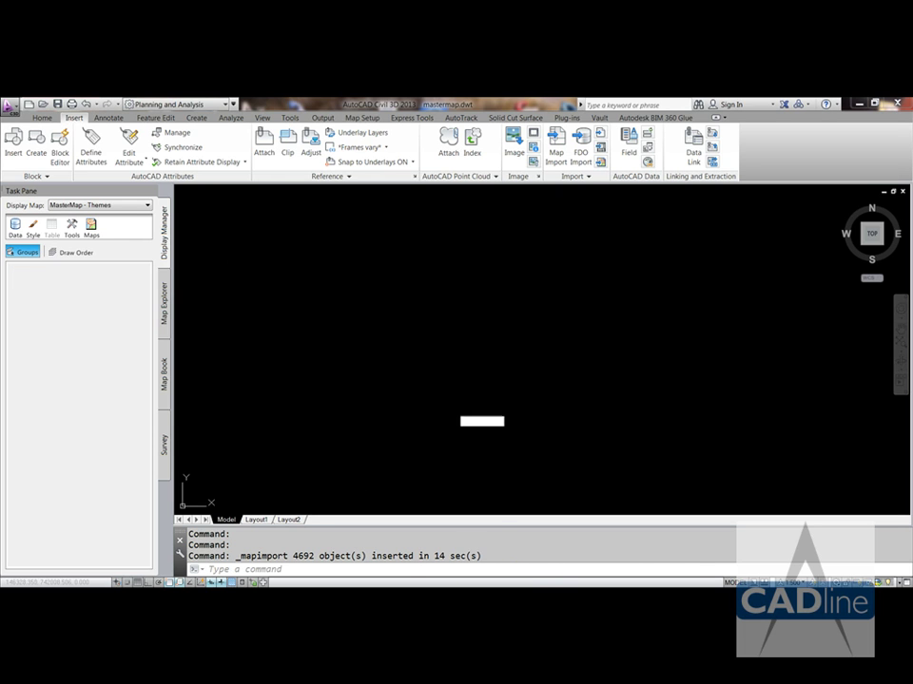
- Zoom to extents and Update the Display Manager so the pale green theme draws
middle_click(460, 405)
middle_click(460, 405)
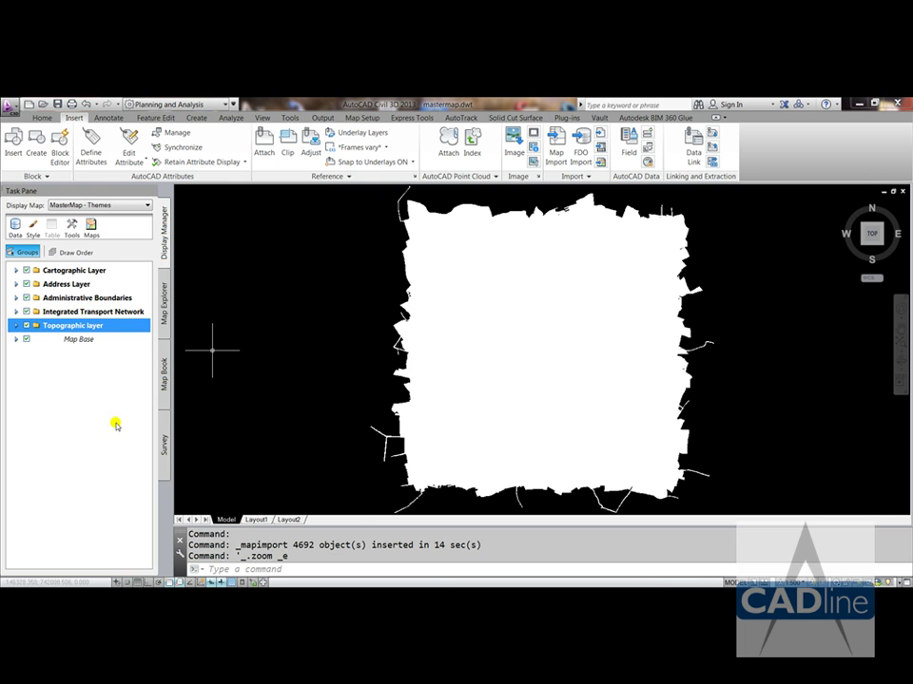
left_click(51, 374)
right_click(51, 374)
left_click(80, 450)
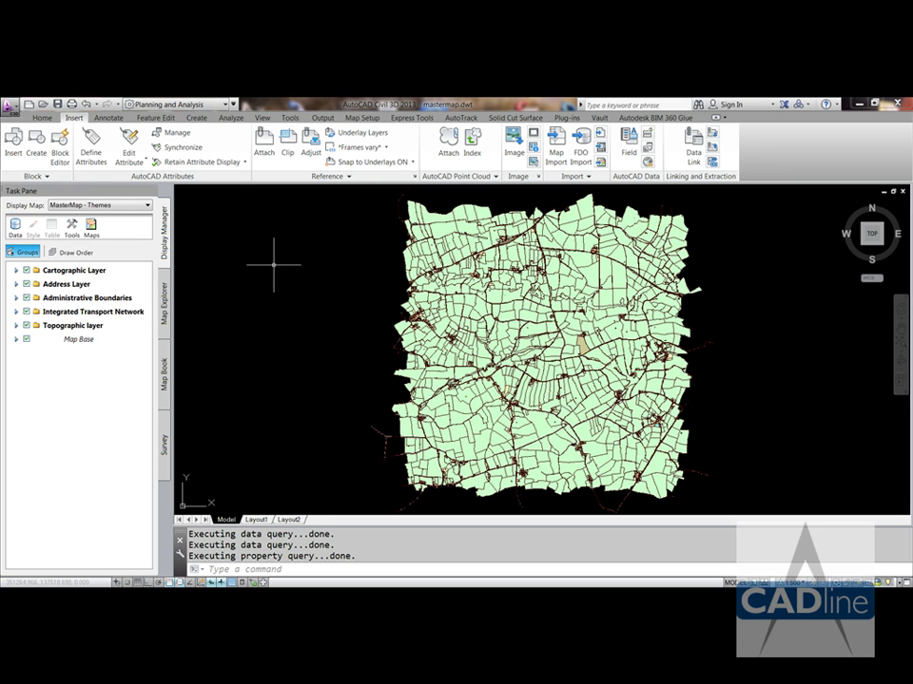
right_click(78, 274)
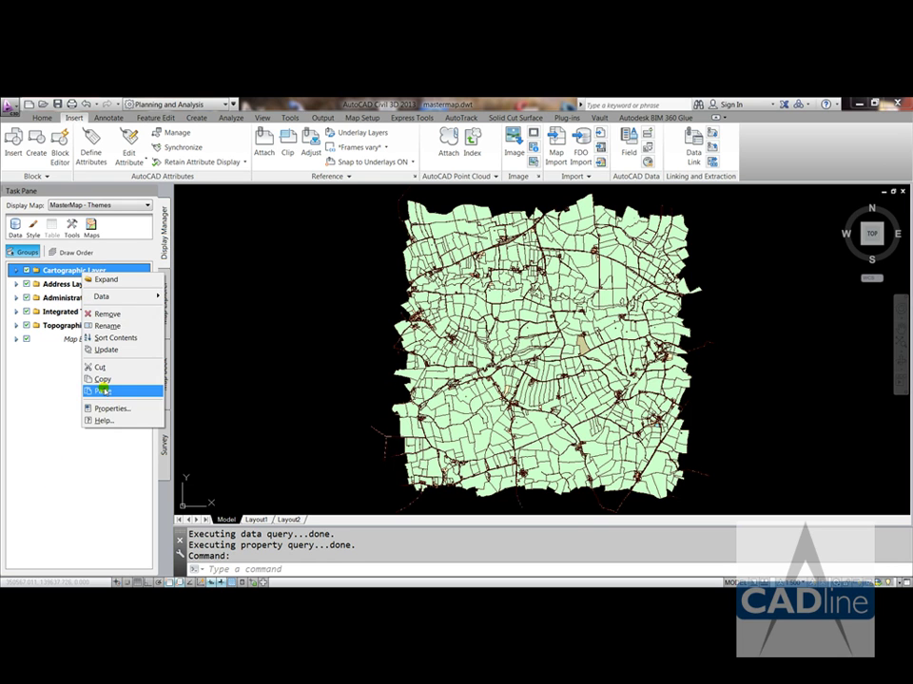
left_click(111, 336)
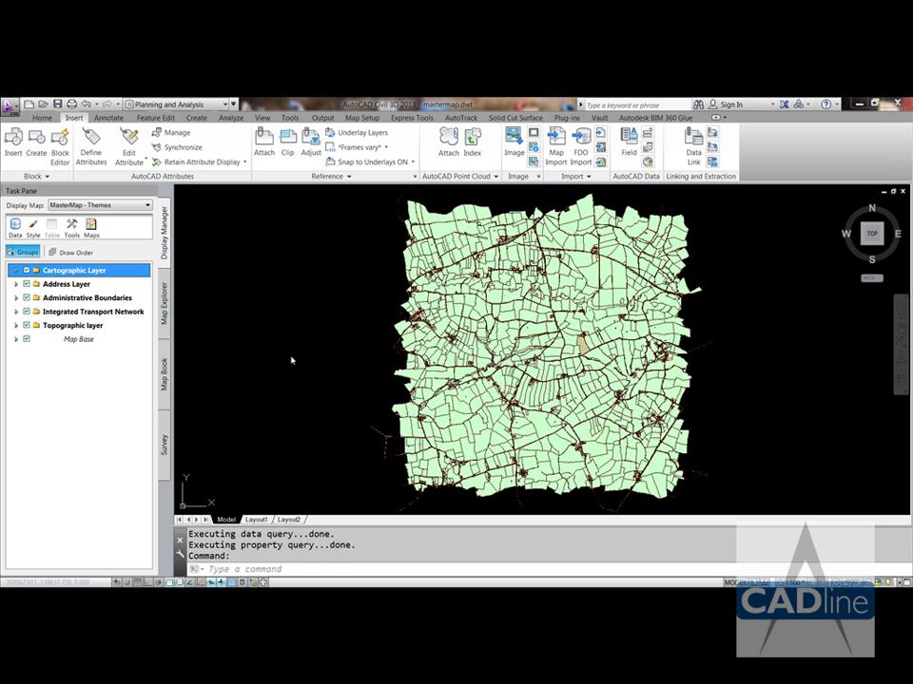
right_click(50, 286)
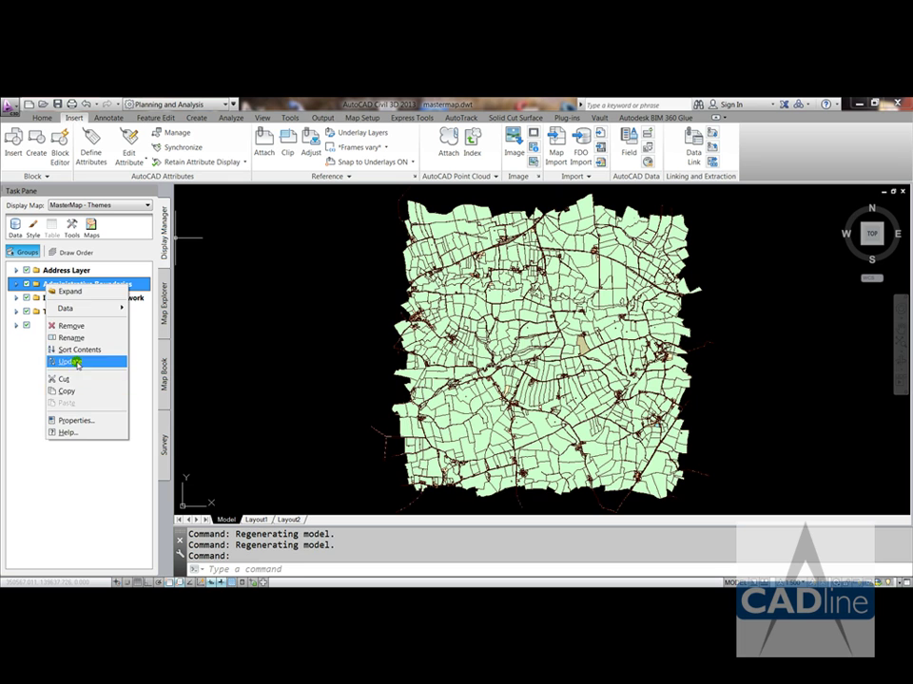
key("Escape")
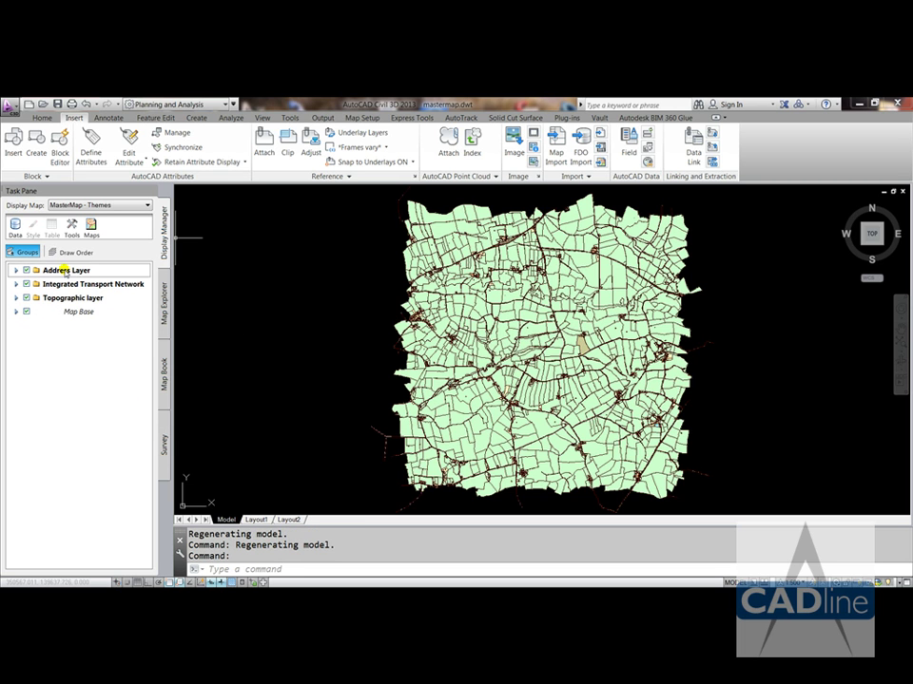
right_click(64, 271)
left_click(91, 313)
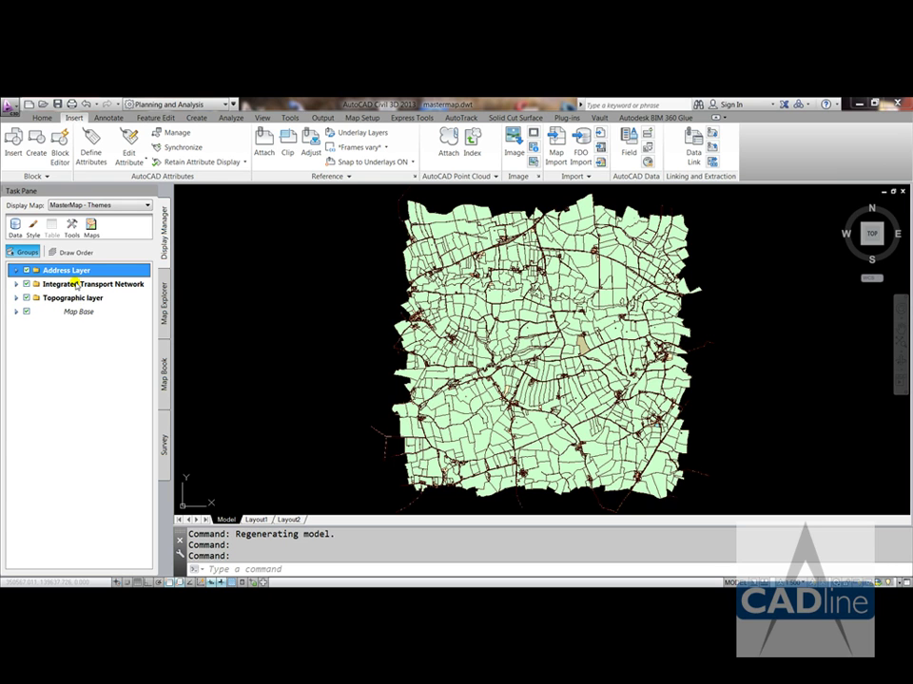
right_click(78, 276)
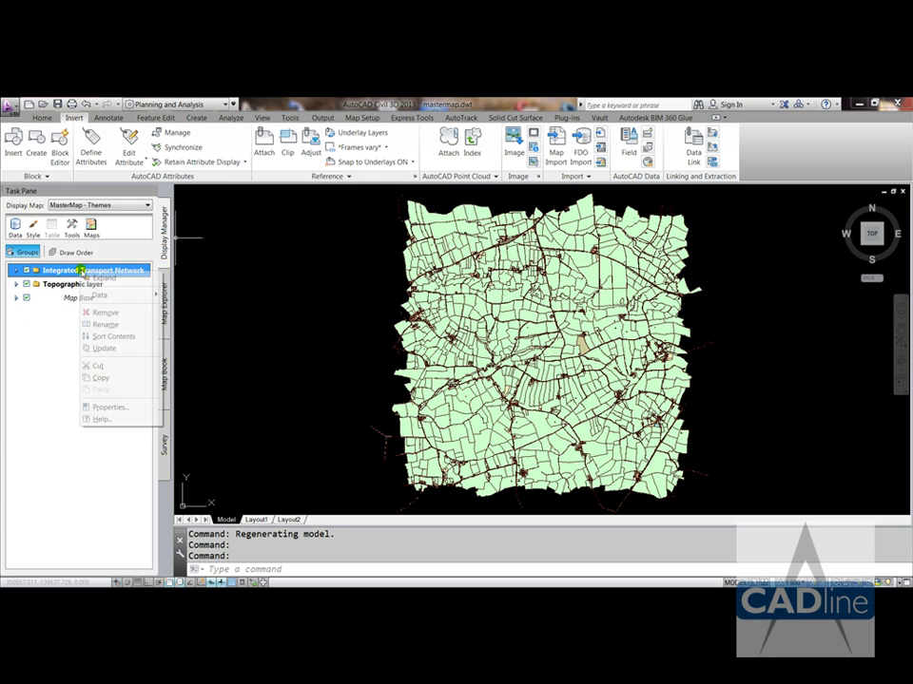
left_click(105, 313)
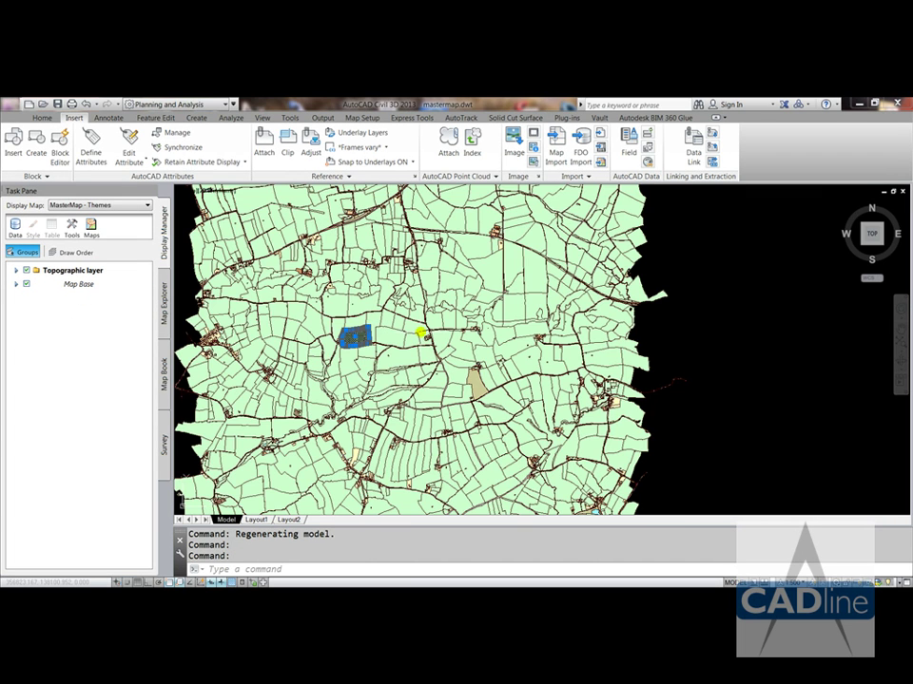
scroll(718, 339, "down", 3)
key("Escape")
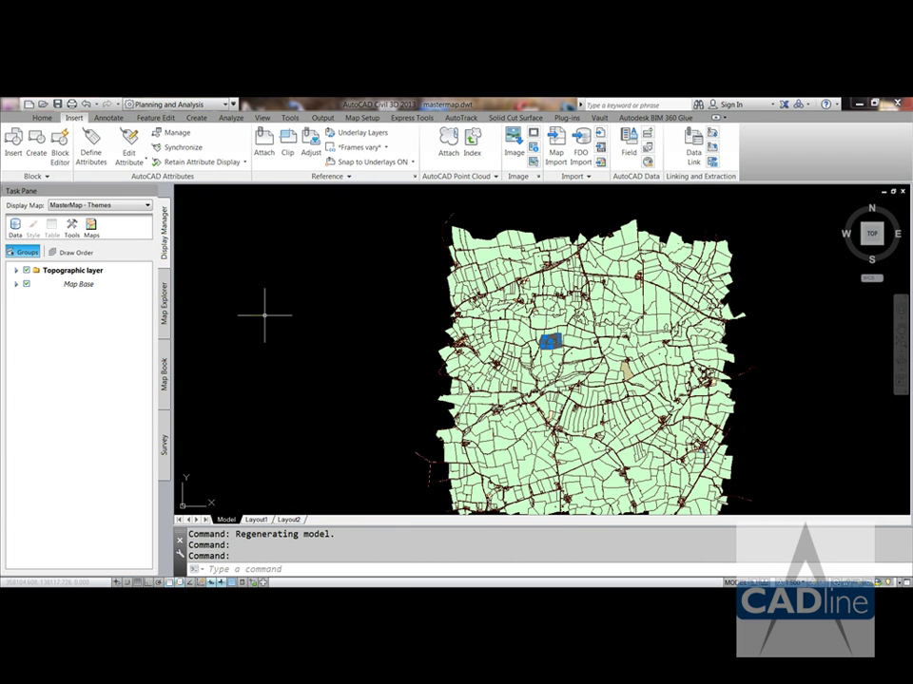
- Save the current map to AutoCAD as 'test 1' on the Desktop
left_click(322, 118)
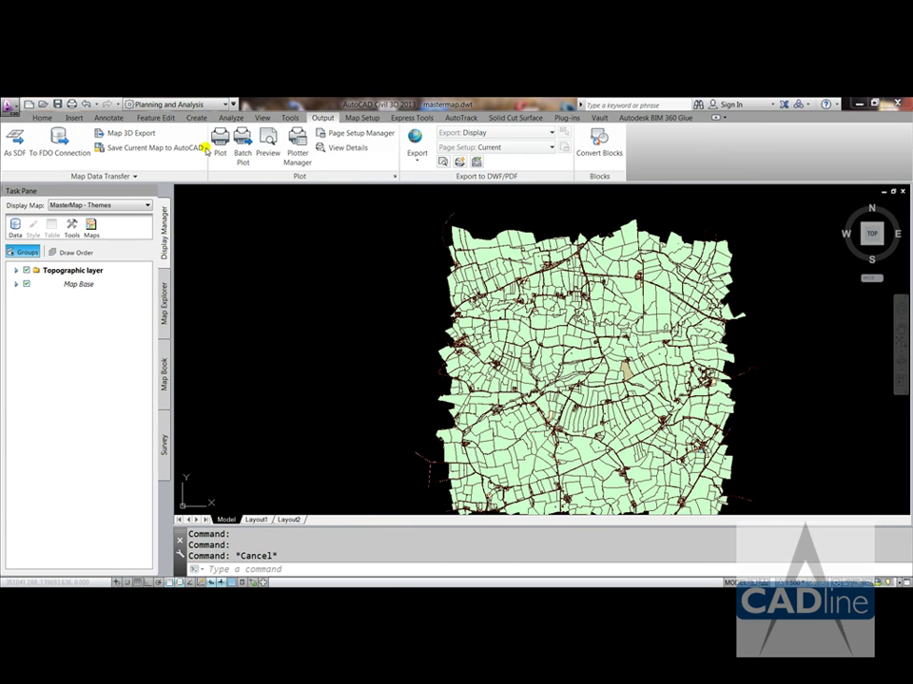
left_click(144, 151)
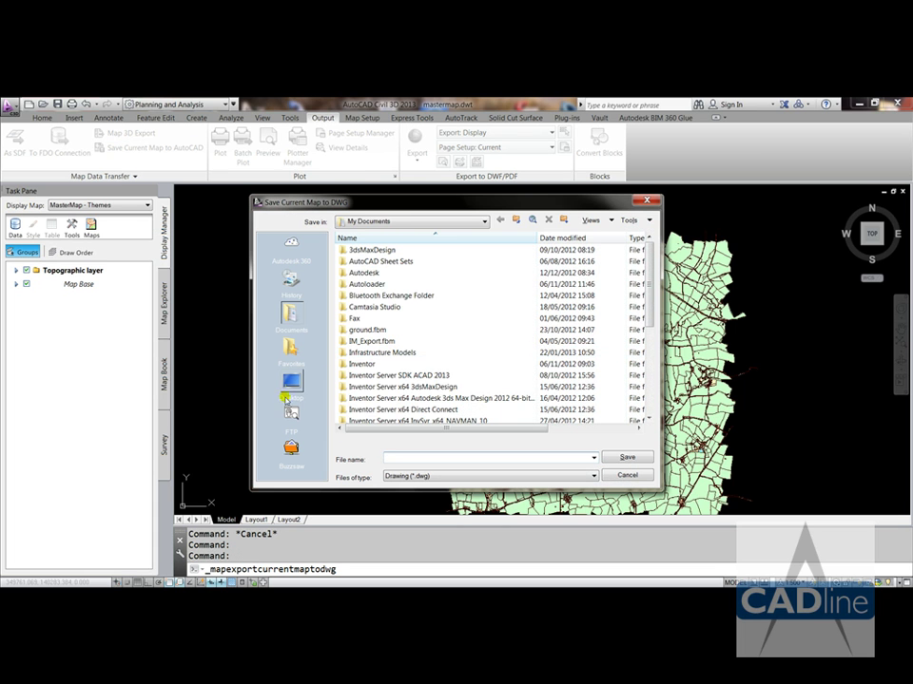
left_click(320, 400)
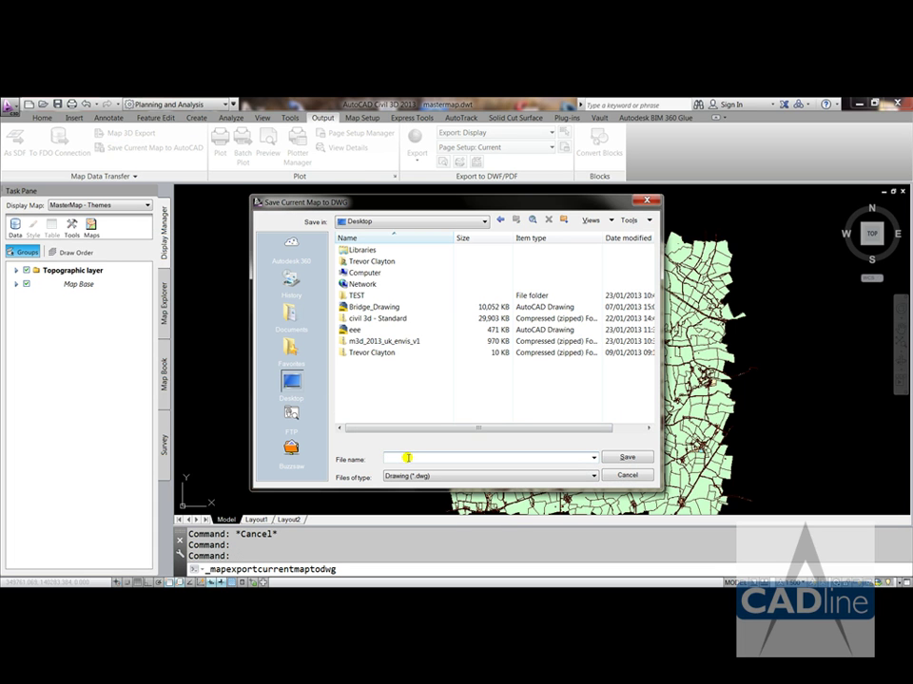
type("test 1")
left_click(626, 458)
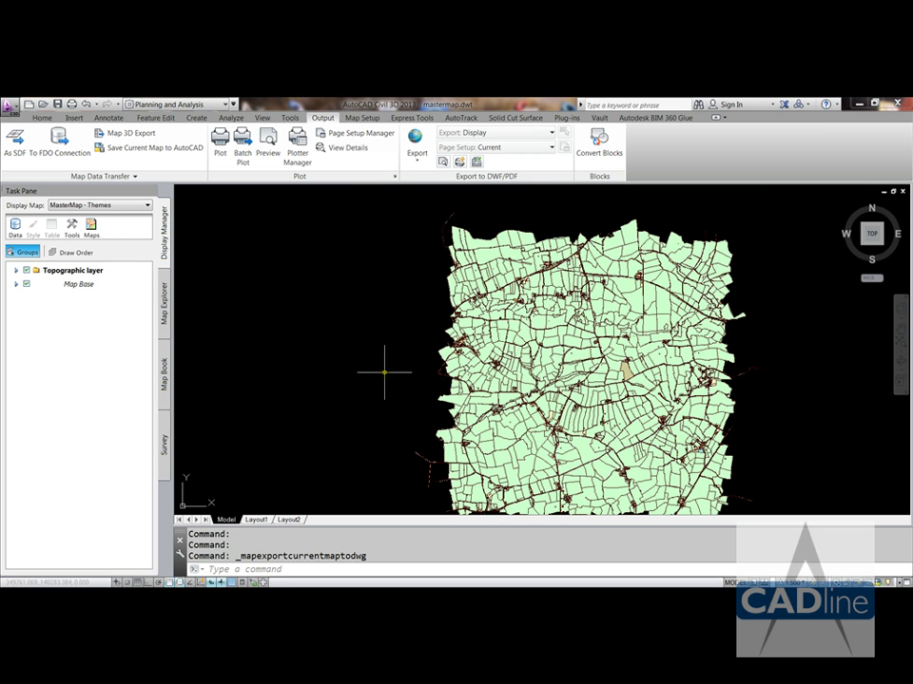
middle_click_drag(394, 372, 363, 343)
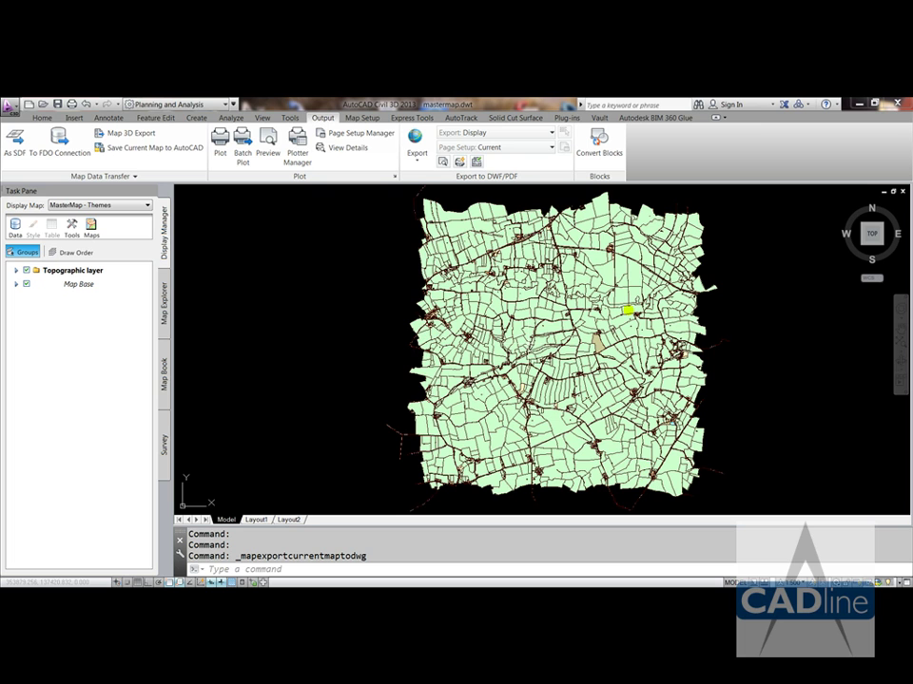
- Export the map as SDF file 'test 1' with multiple feature classes by Object Data
left_click(14, 144)
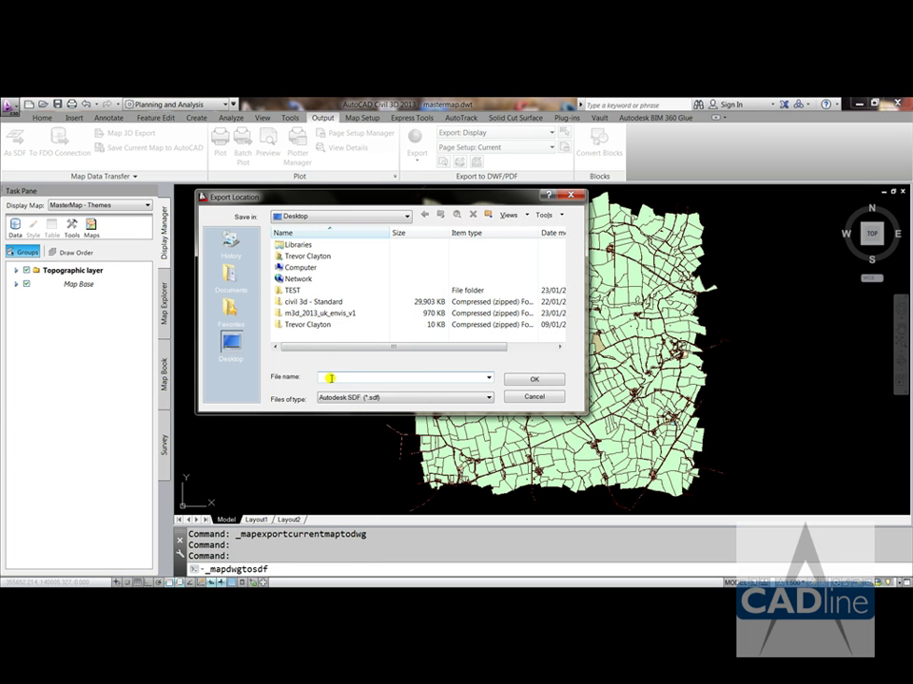
type("test 1")
left_click(511, 373)
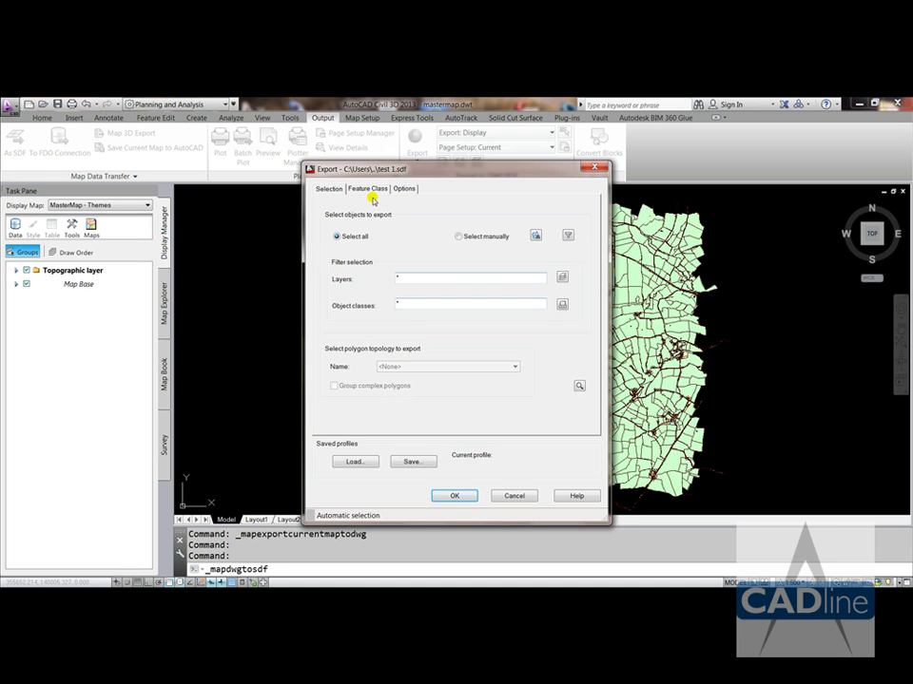
left_click(371, 191)
left_click(335, 265)
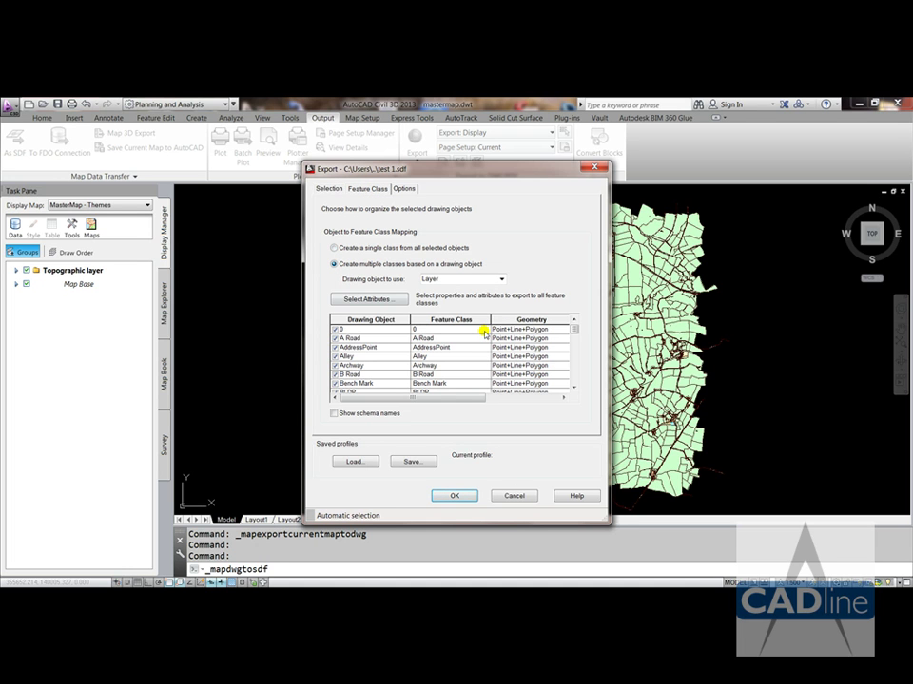
left_click(501, 276)
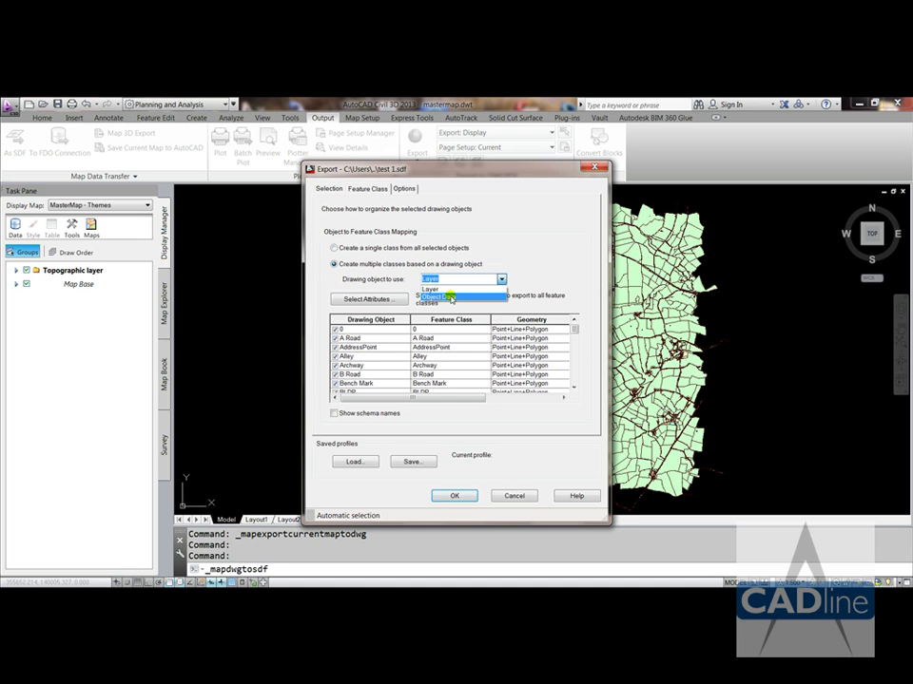
left_click(504, 296)
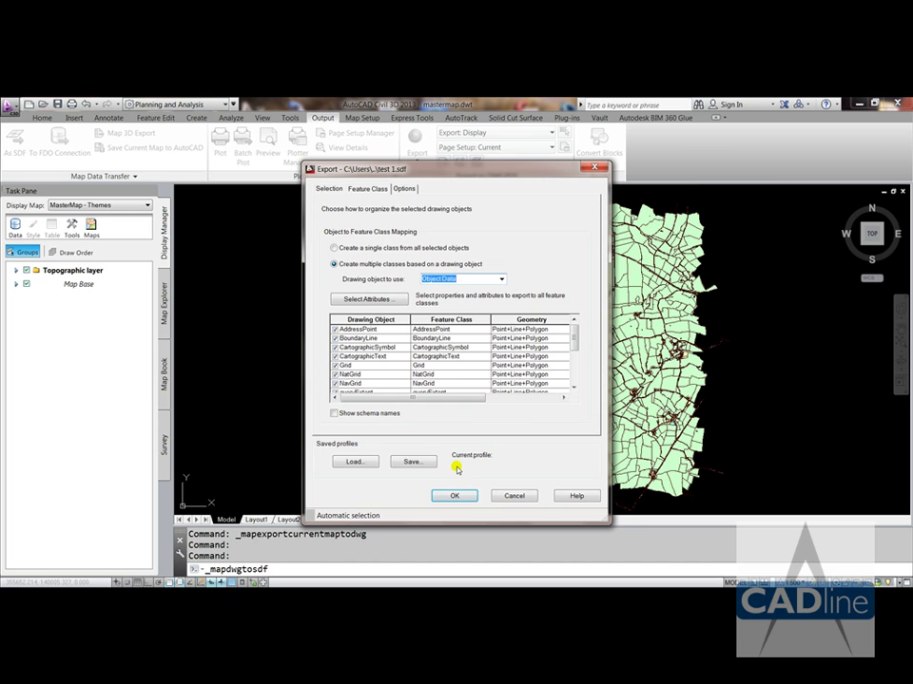
left_click(328, 190)
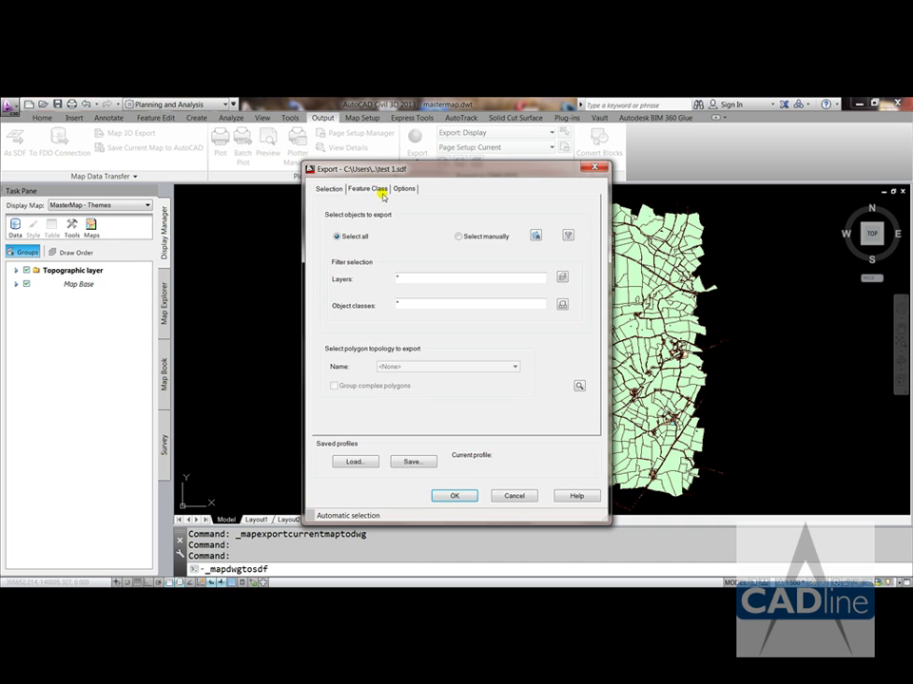
left_click(455, 497)
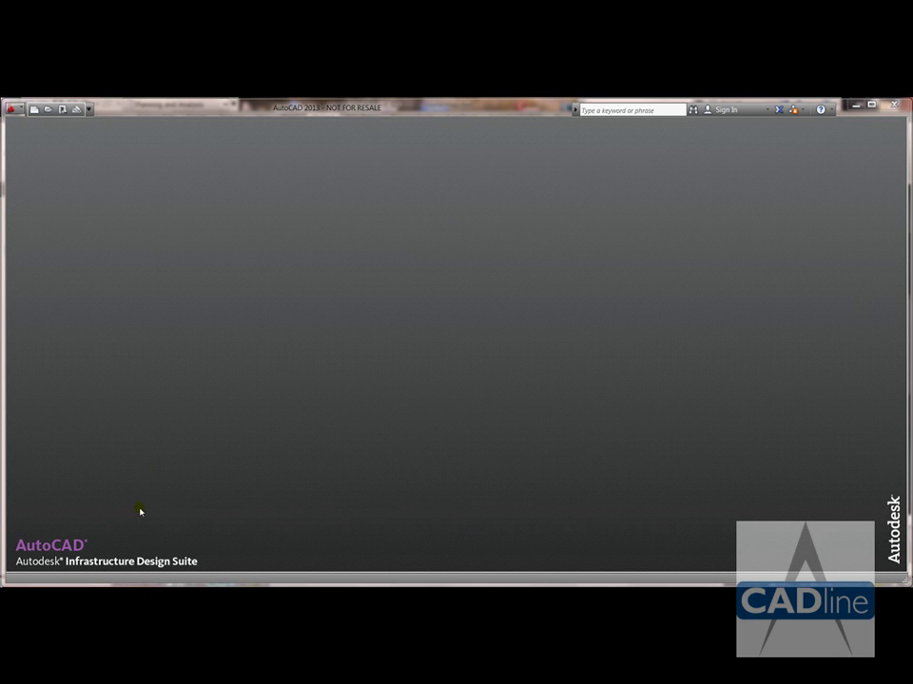
- Open the test 1 drawing in AutoCAD 2013 and zoom in on the areas
left_click(19, 106)
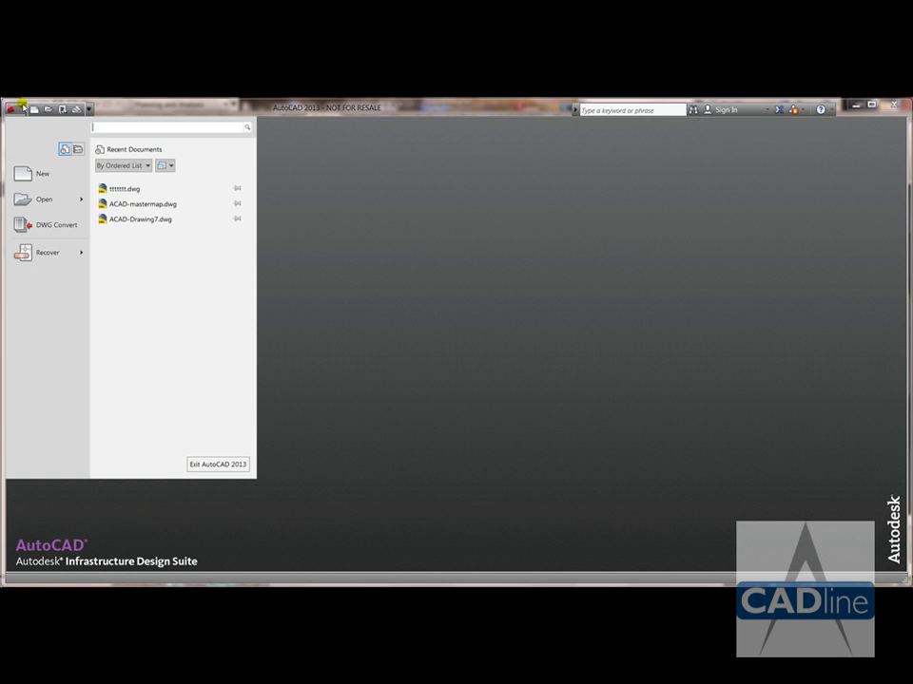
mouse_move(45, 198)
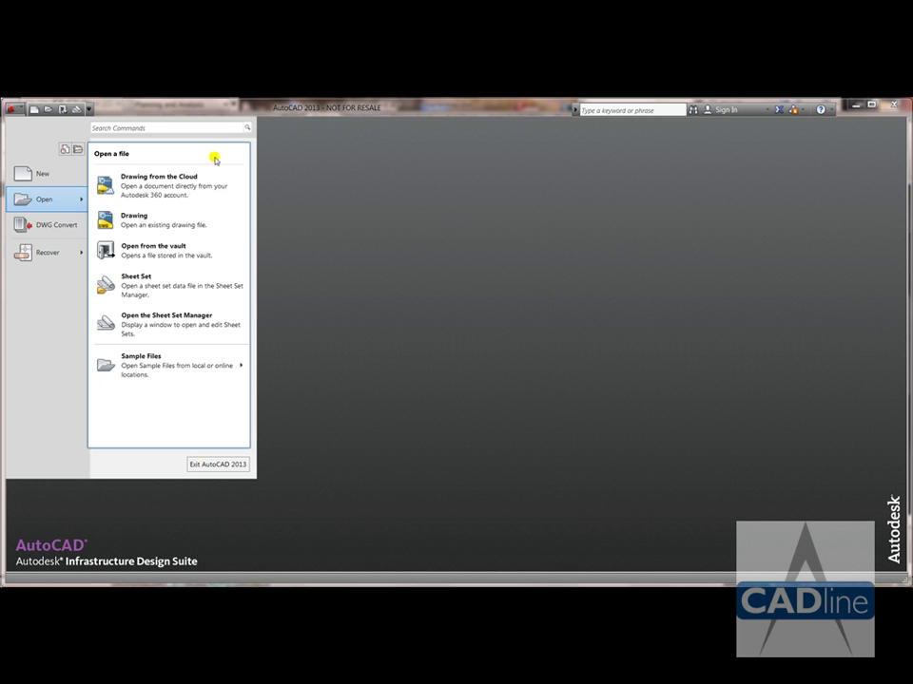
left_click(143, 220)
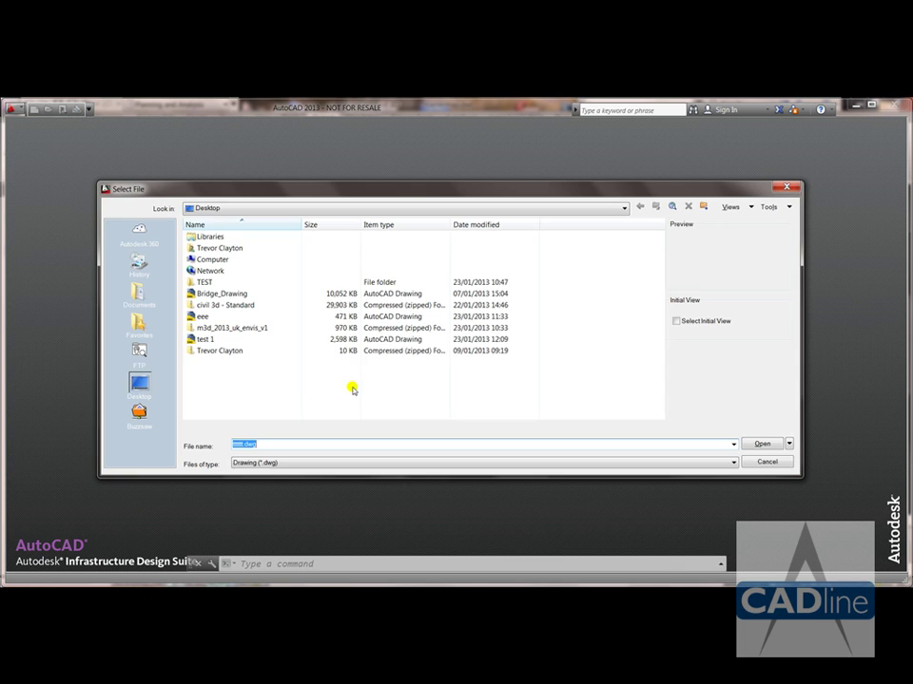
left_click(214, 339)
left_click(760, 446)
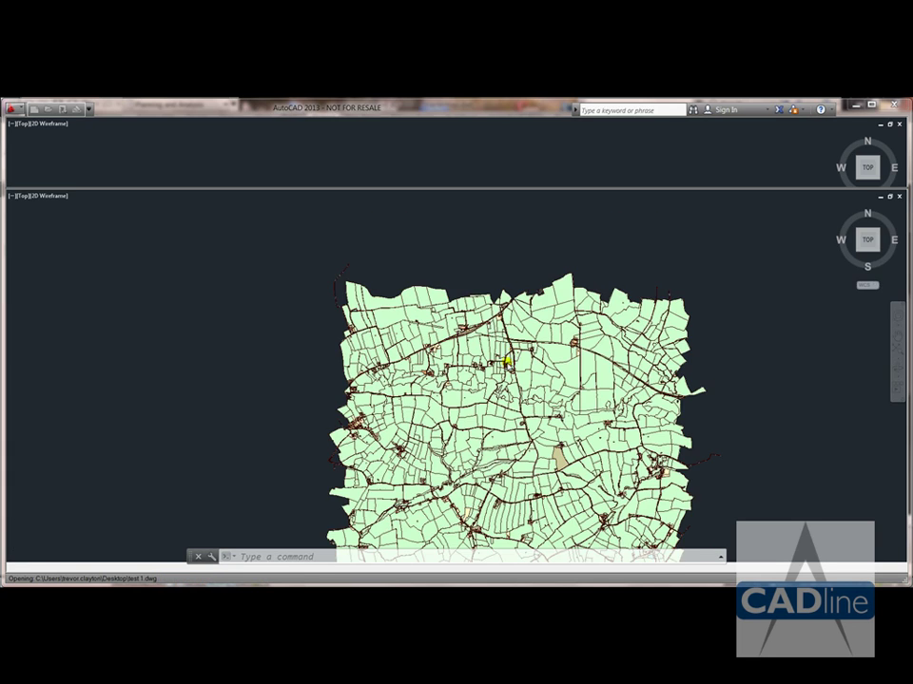
scroll(672, 305, "down", 1)
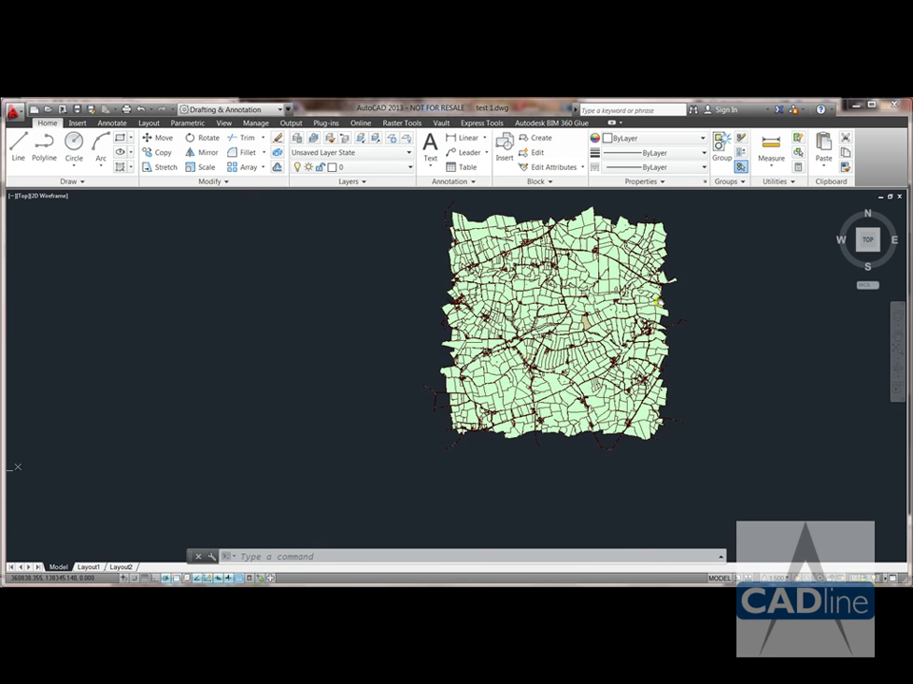
scroll(642, 305, "up", 3)
scroll(647, 319, "down", 4)
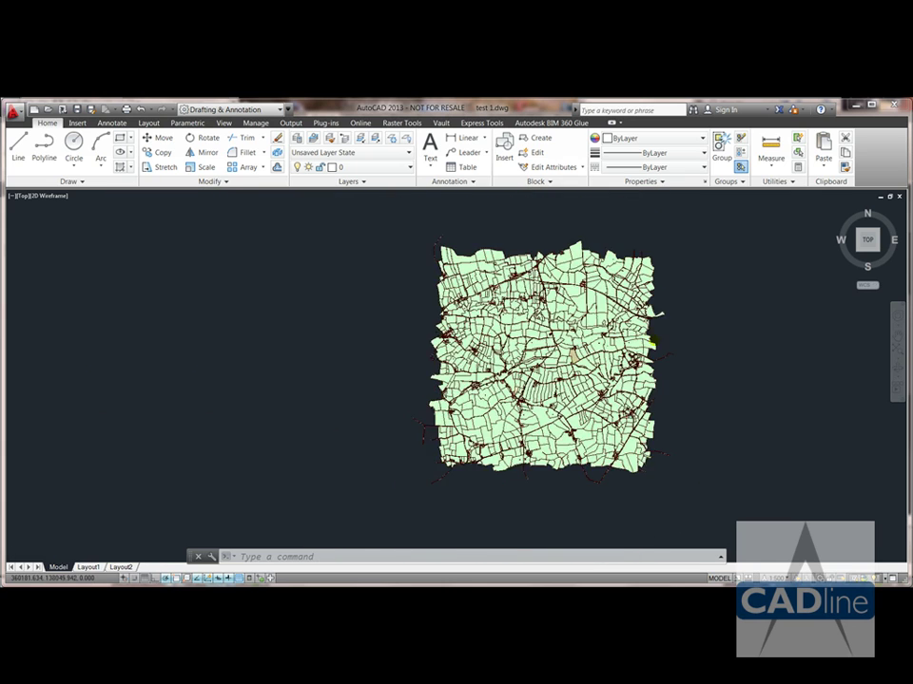
scroll(716, 326, "up", 1)
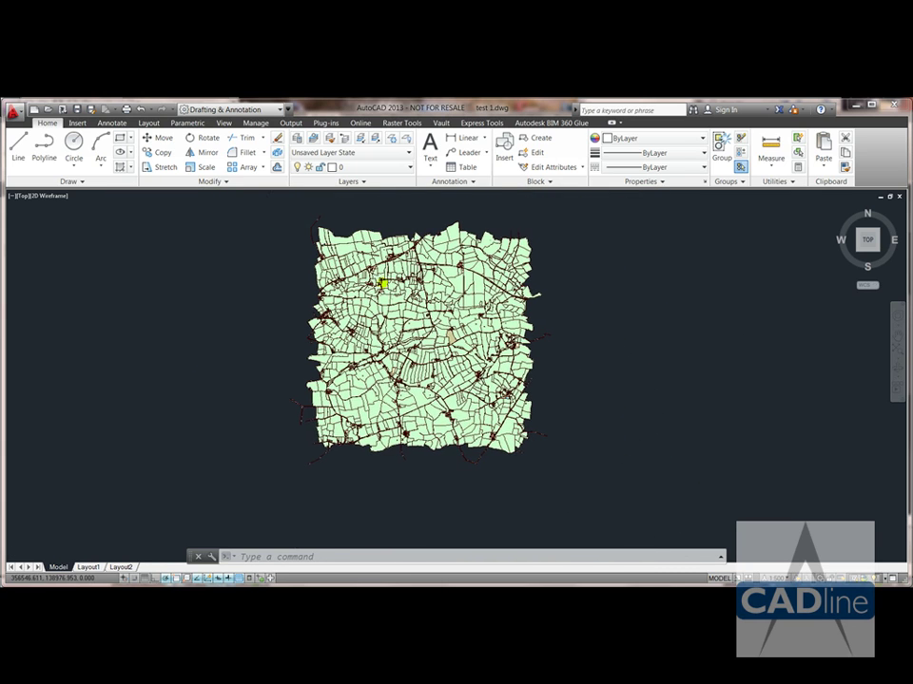
scroll(381, 290, "up", 4)
- List a topographic area polygon's properties, read the MPOLYGON listing, then close the command history
left_click(339, 304)
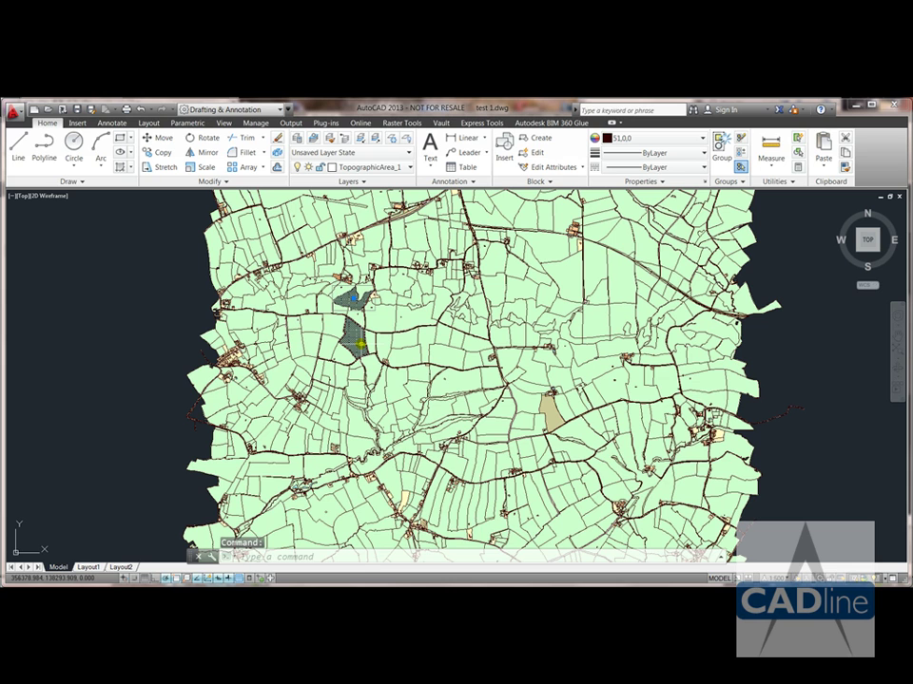
key("Return")
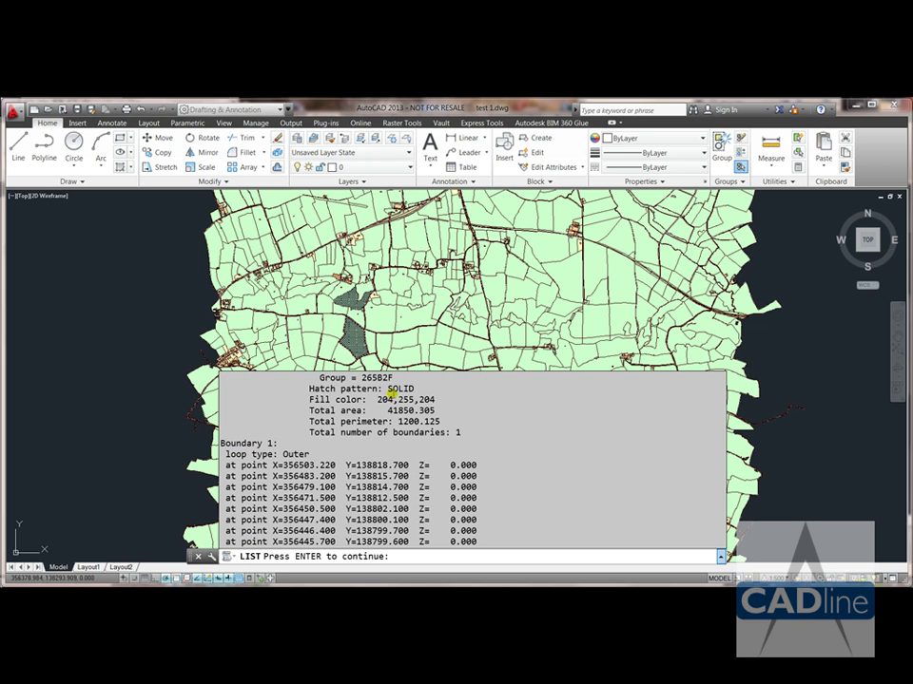
mouse_move(719, 389)
left_click_drag(719, 467, 720, 372)
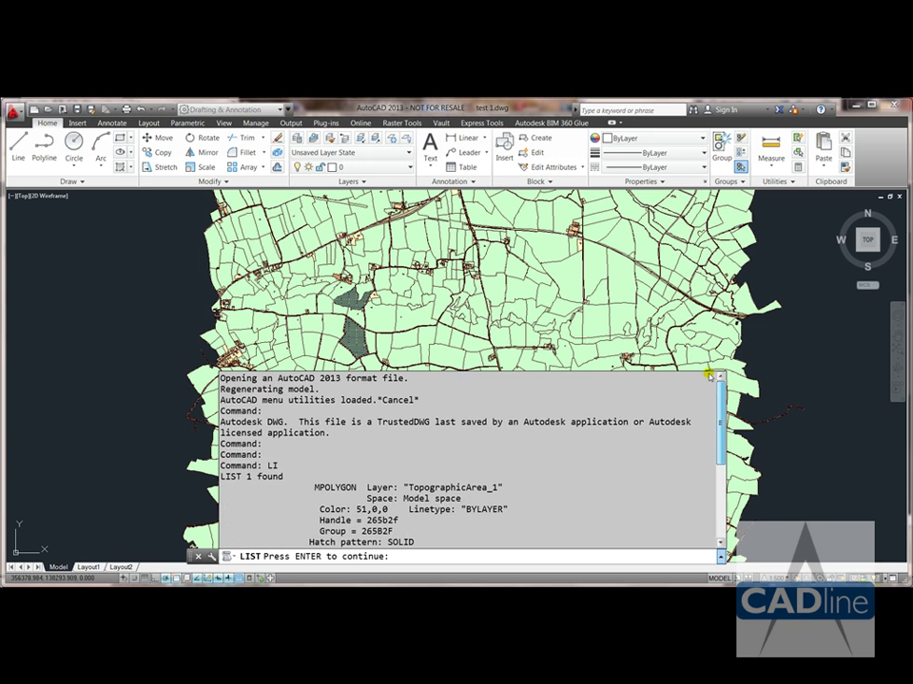
key("Return")
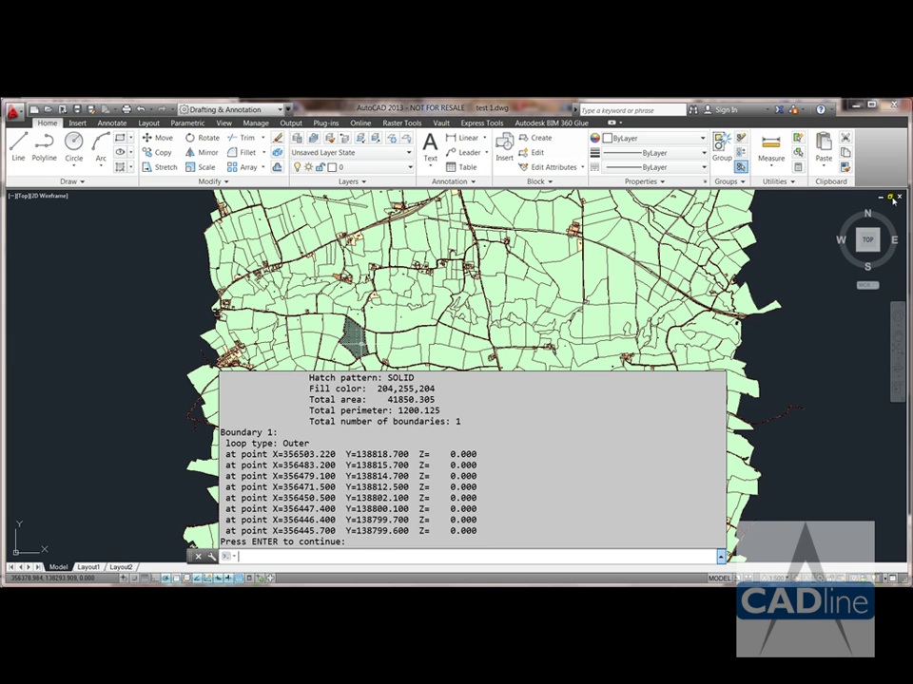
key("F2")
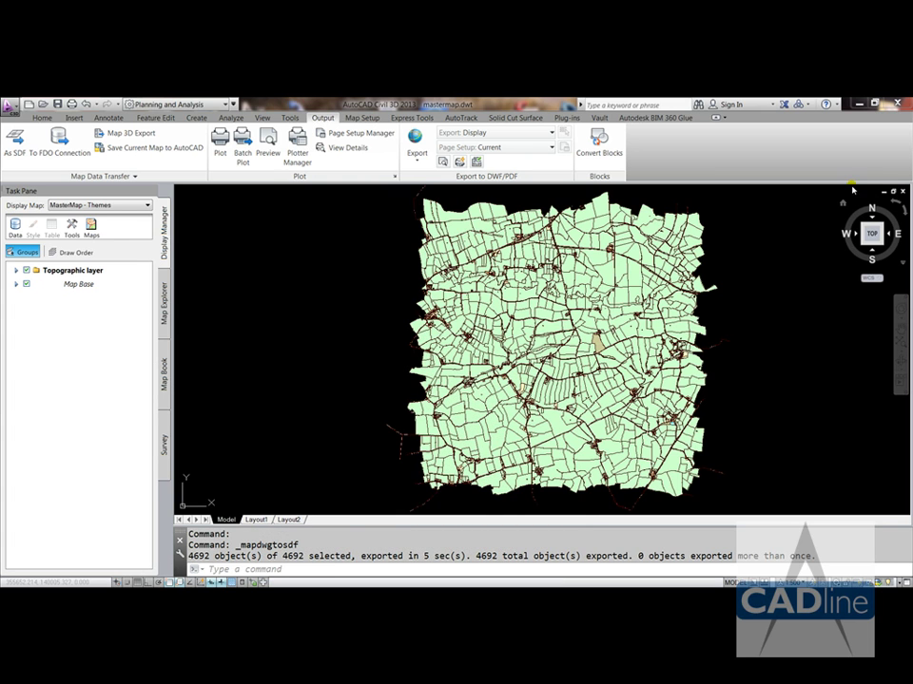
- Close mastermap.dwt without saving and start a new blank drawing
left_click(902, 191)
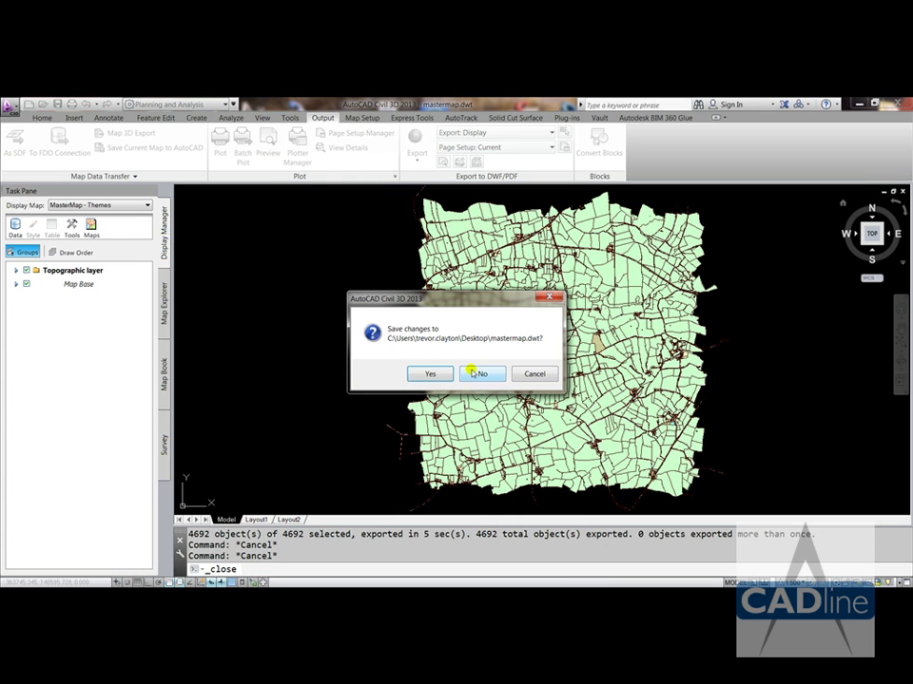
left_click(472, 374)
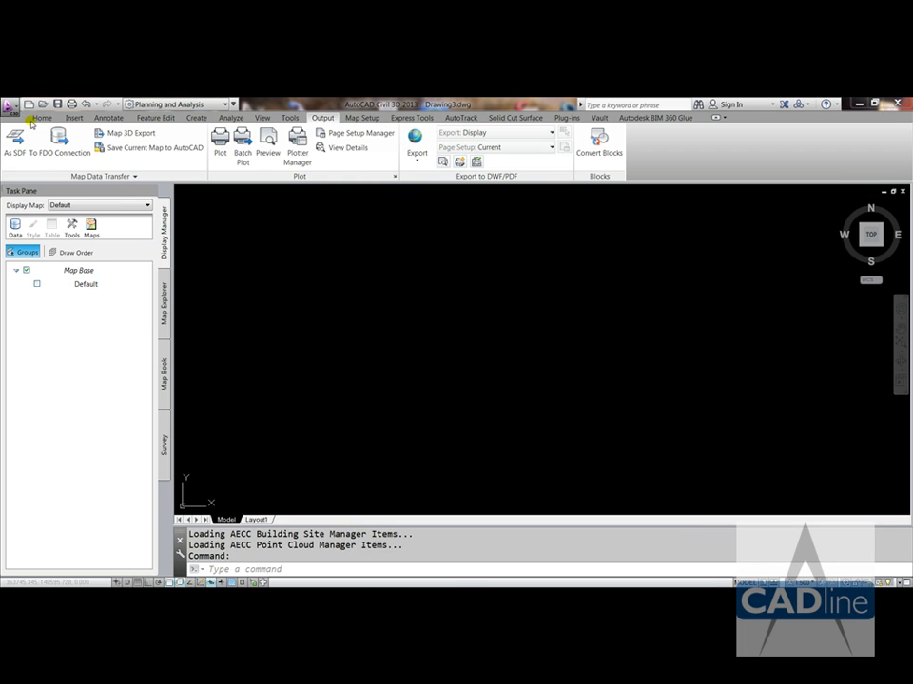
key("ctrl+n")
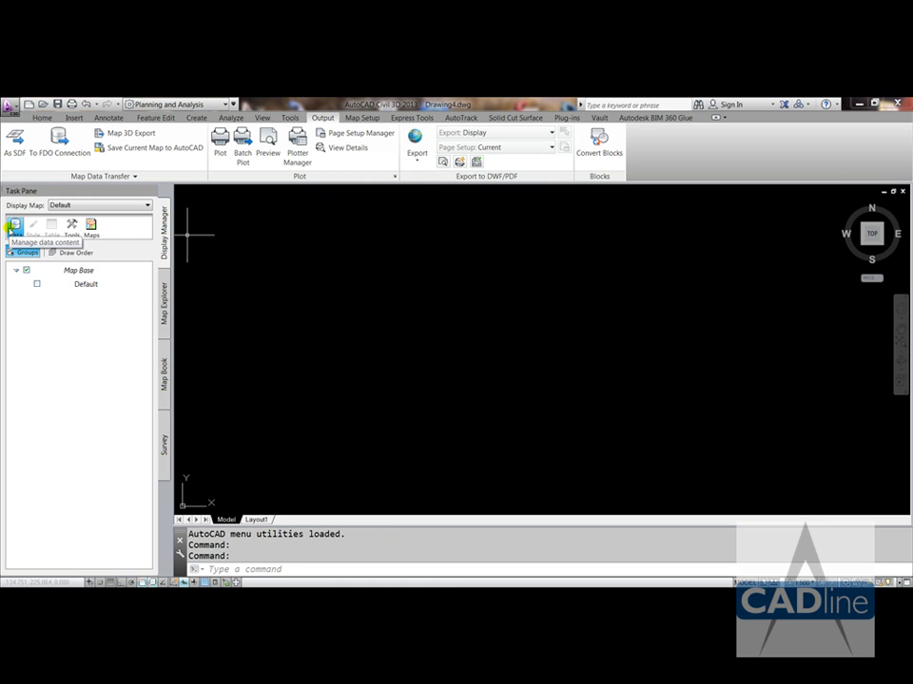
- Connect to the test 1 SDF file and add its TopographicArea feature class to the map
left_click(14, 229)
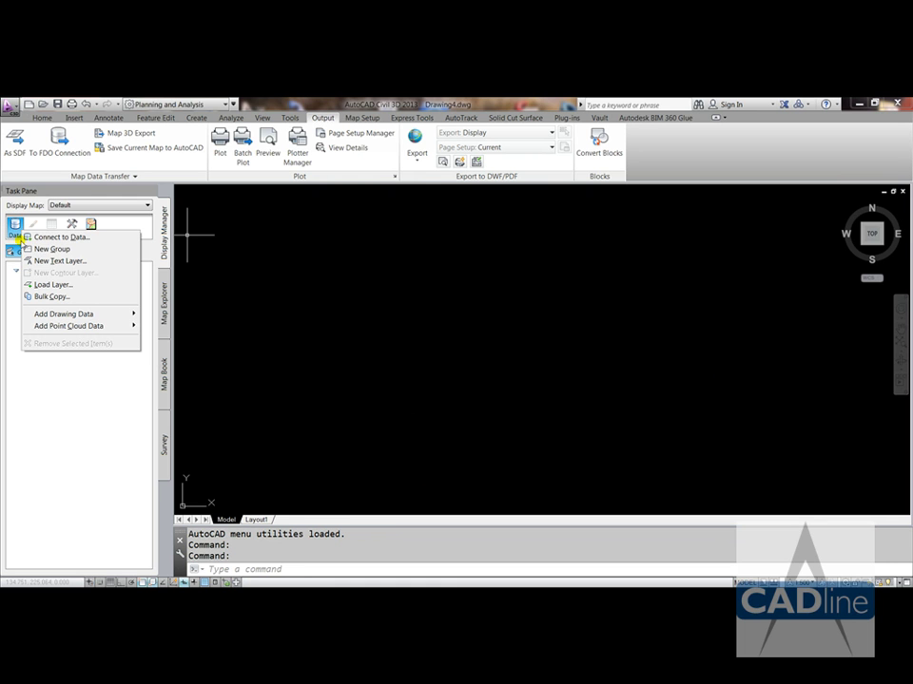
left_click(43, 237)
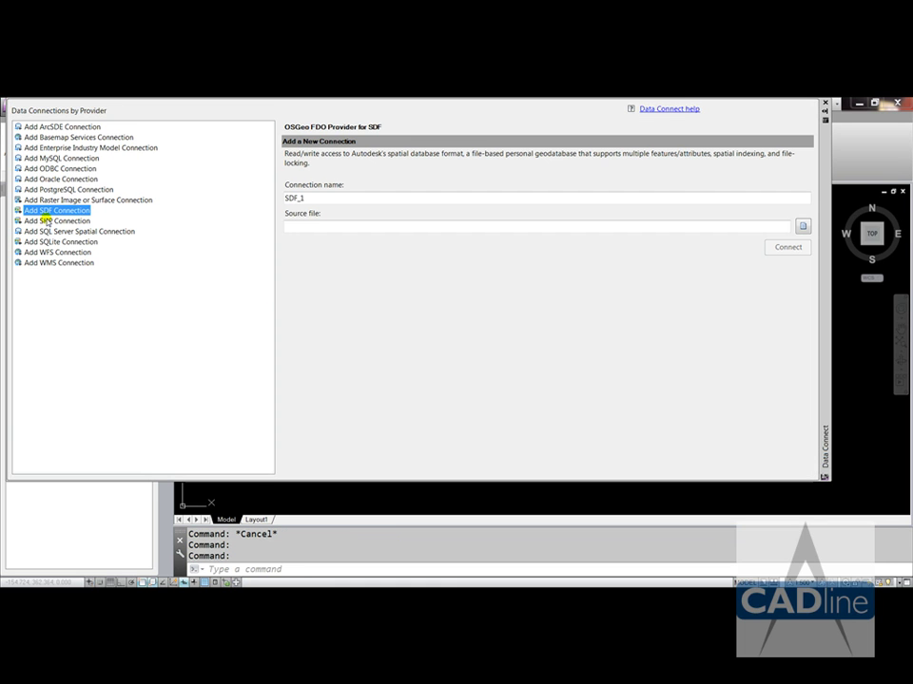
left_click(801, 228)
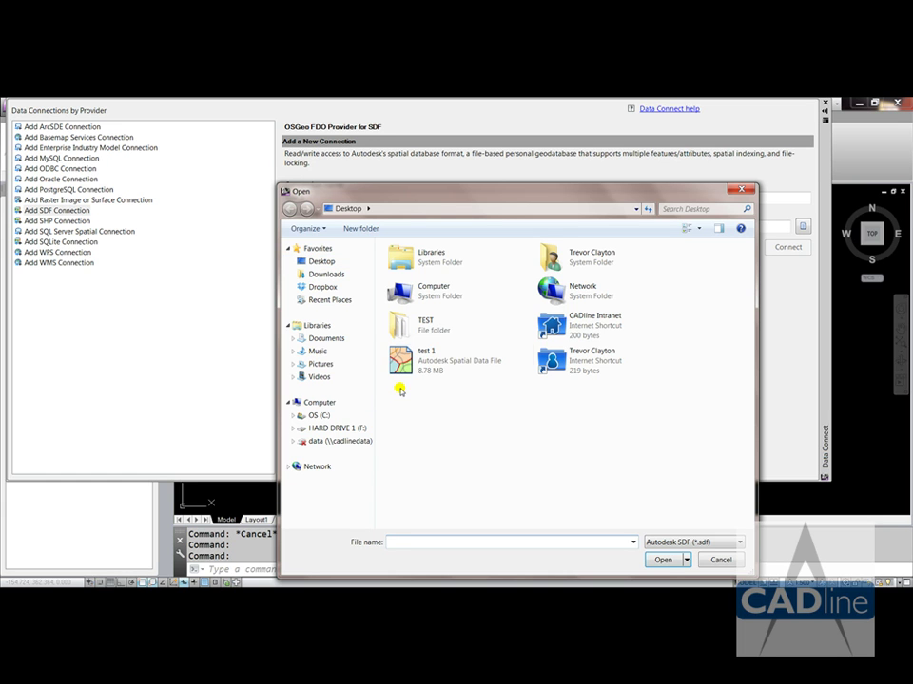
left_click(446, 359)
left_click(661, 560)
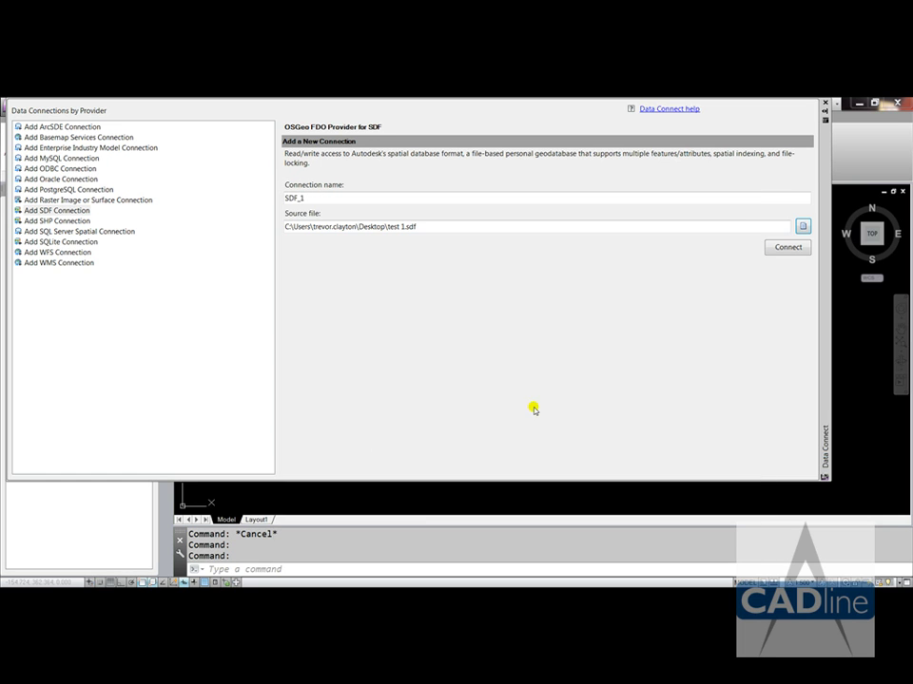
left_click(785, 249)
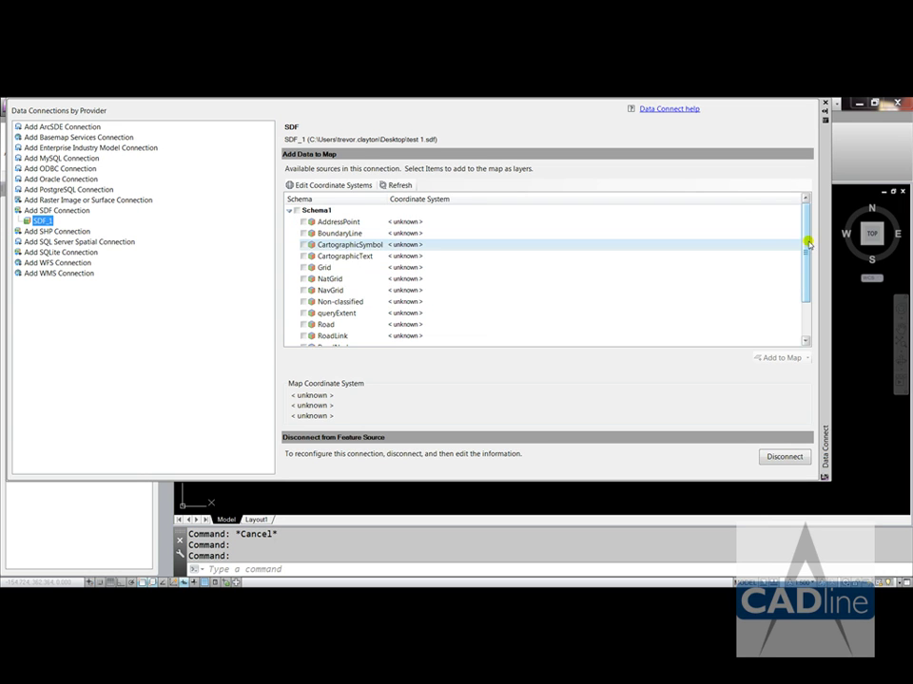
left_click_drag(807, 243, 808, 301)
left_click(304, 312)
left_click(782, 358)
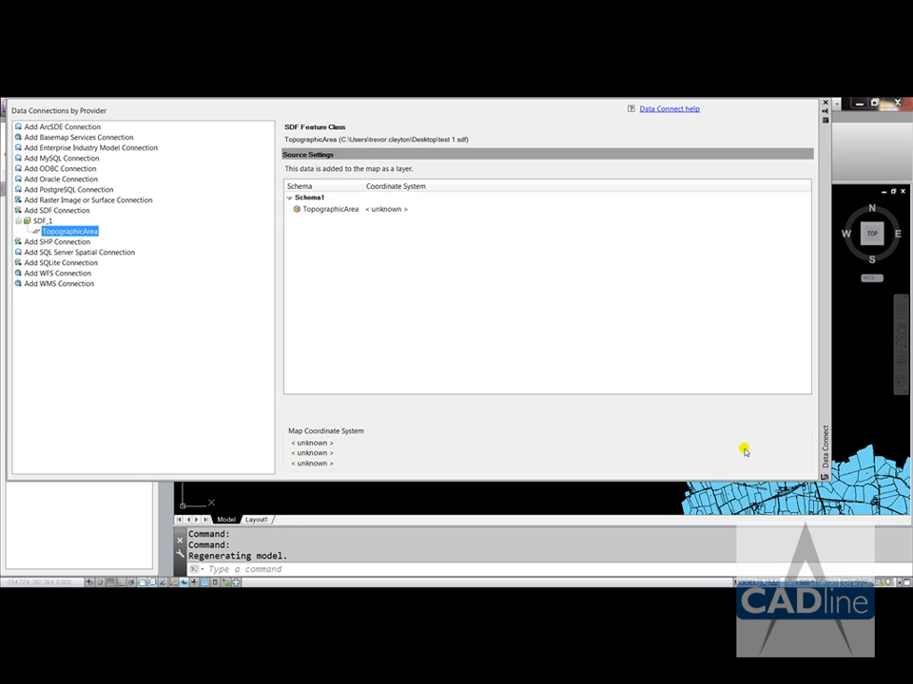
left_click(826, 103)
scroll(483, 303, "down", 3)
scroll(518, 349, "up", 1)
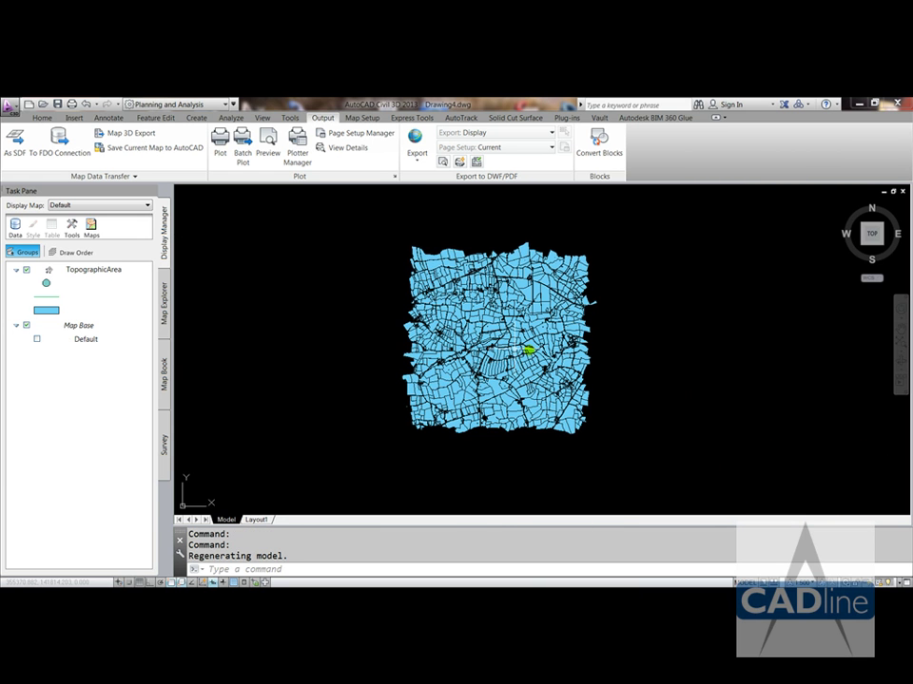
- Theme the TopographicArea layer by DescriptiveGroup using the MasterMap Full fill palette
left_click(55, 310)
left_click(34, 226)
left_click(76, 231)
left_click(514, 240)
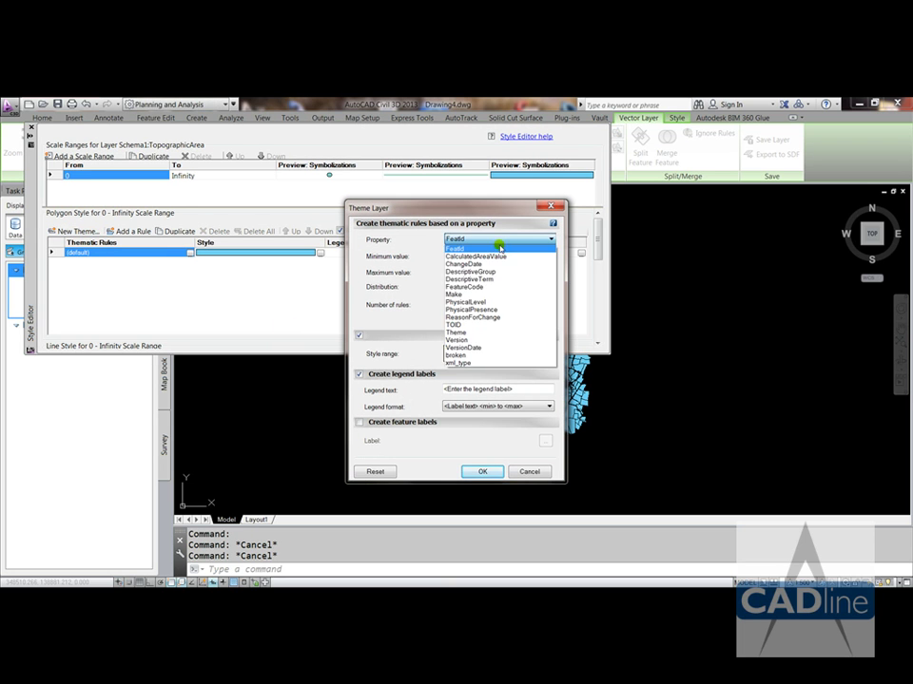
left_click(485, 275)
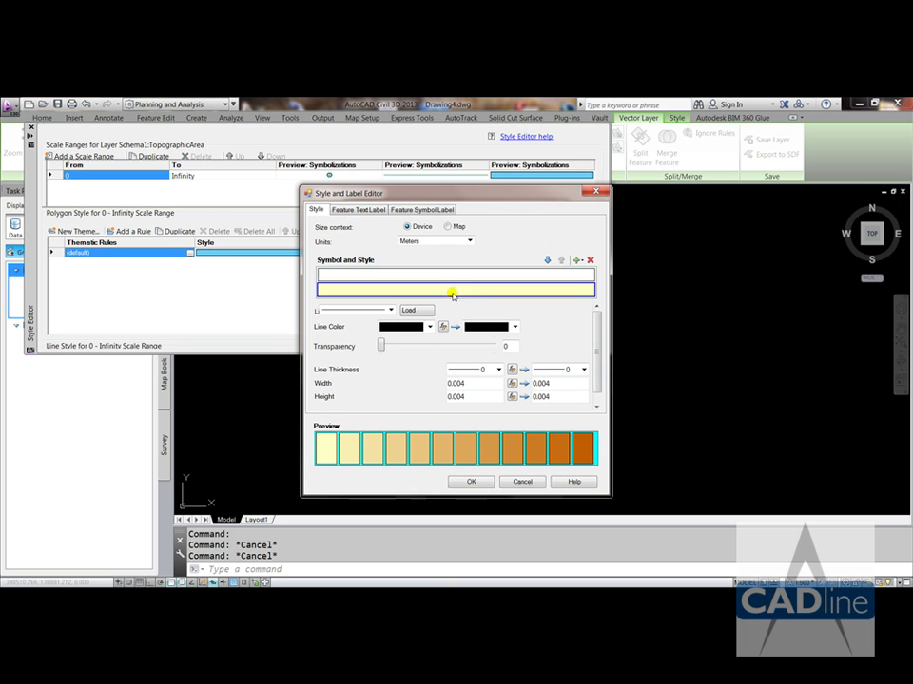
left_click(457, 293)
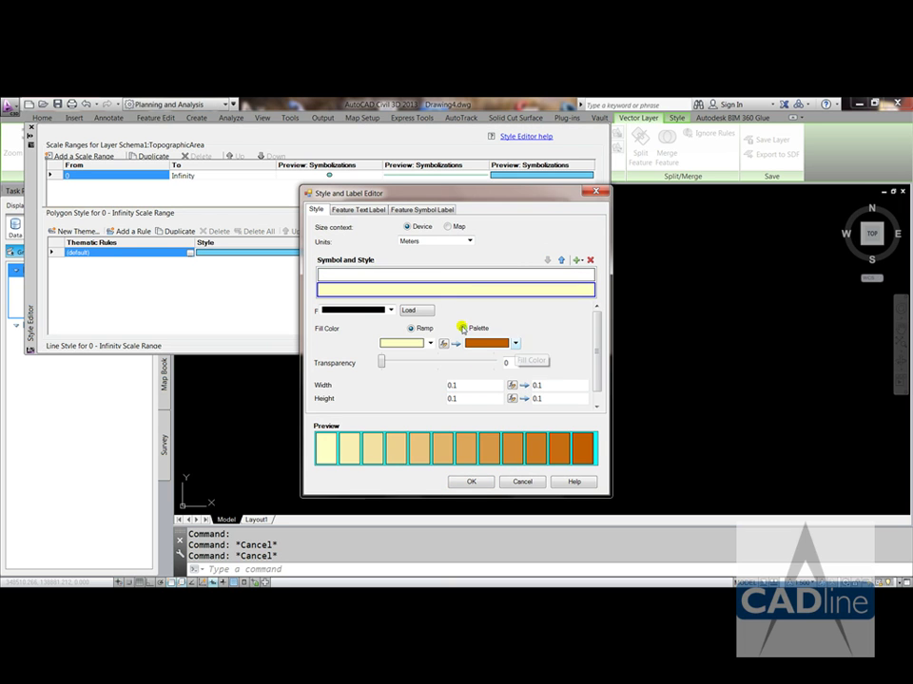
left_click(462, 328)
left_click(592, 344)
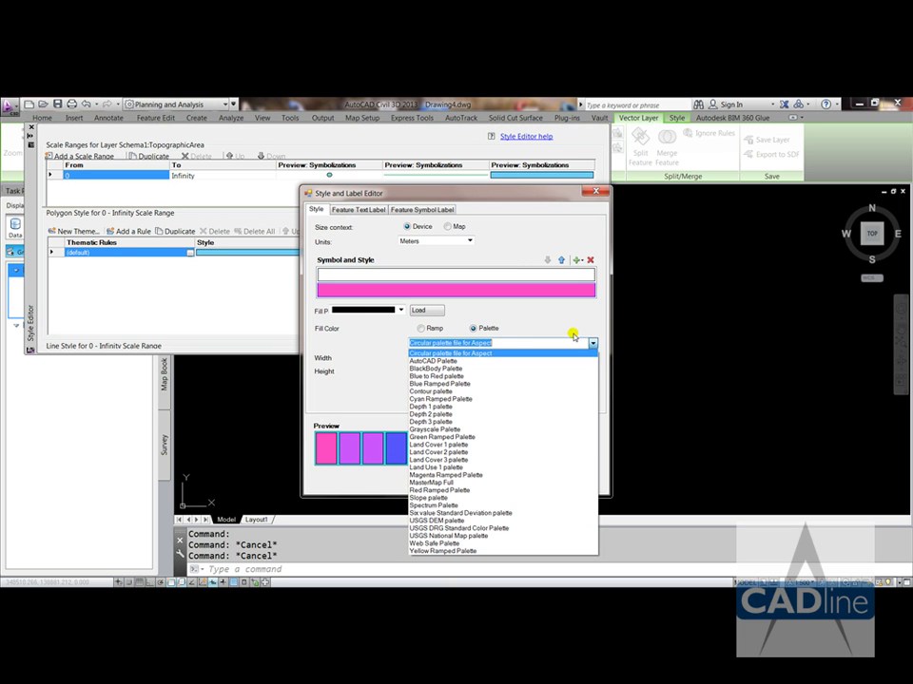
left_click(443, 482)
left_click(485, 482)
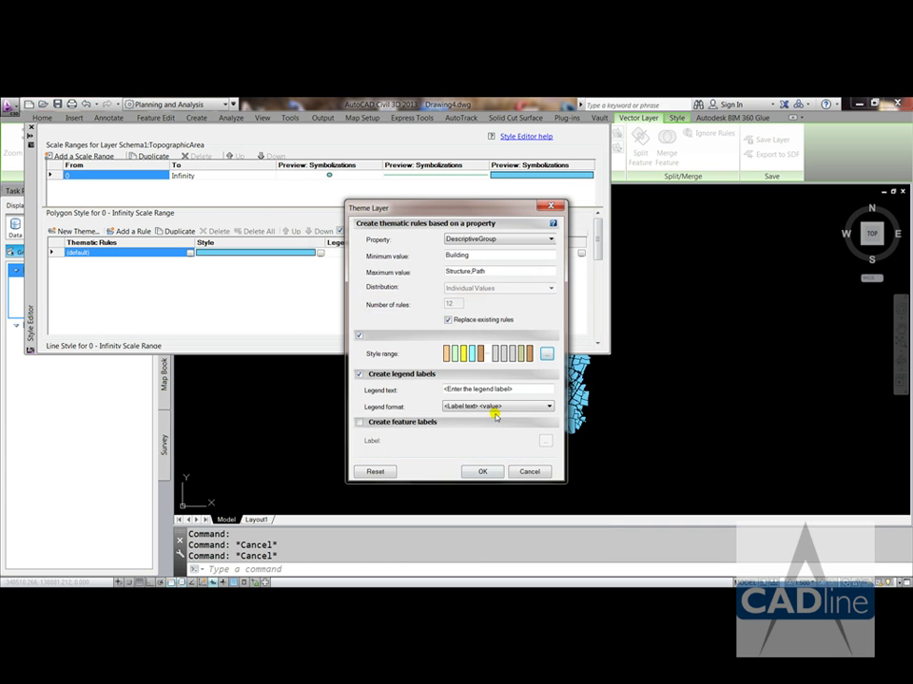
left_click(478, 472)
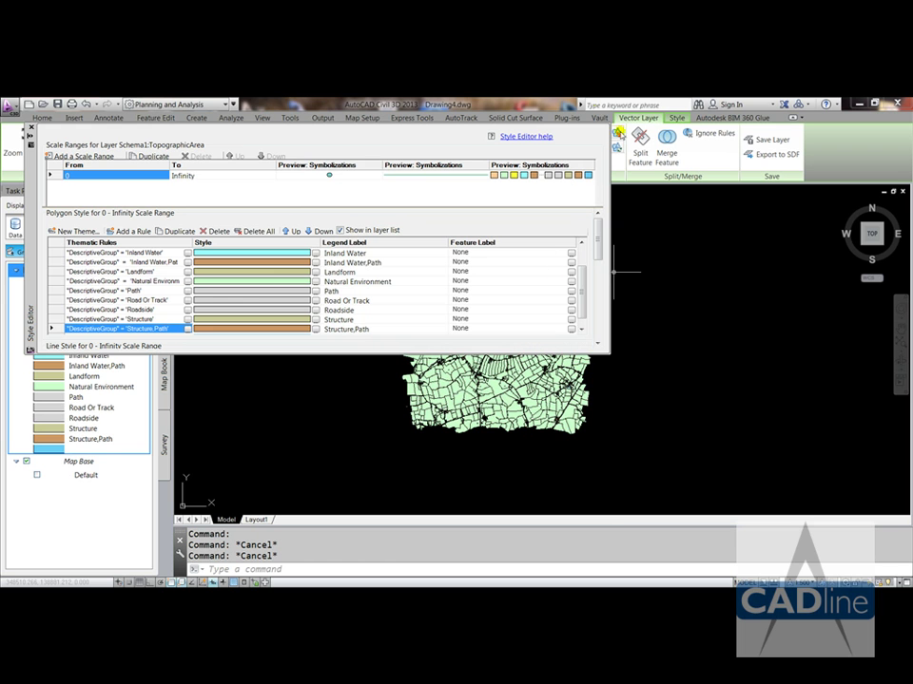
- Open the TopographicArea data table and pick a building on the map to find its record
left_click(30, 126)
scroll(376, 265, "up", 2)
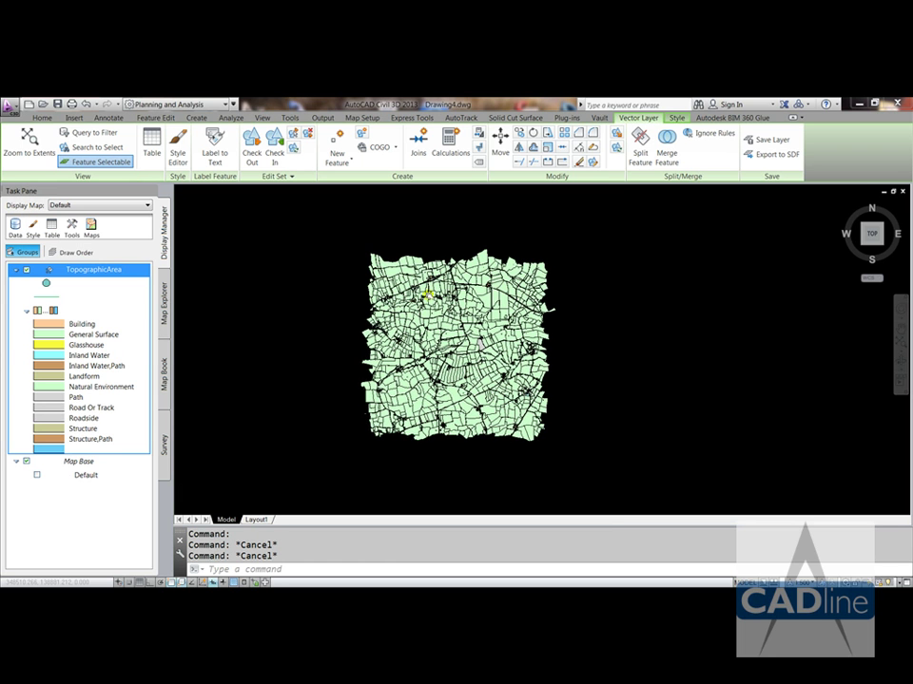
left_click(51, 228)
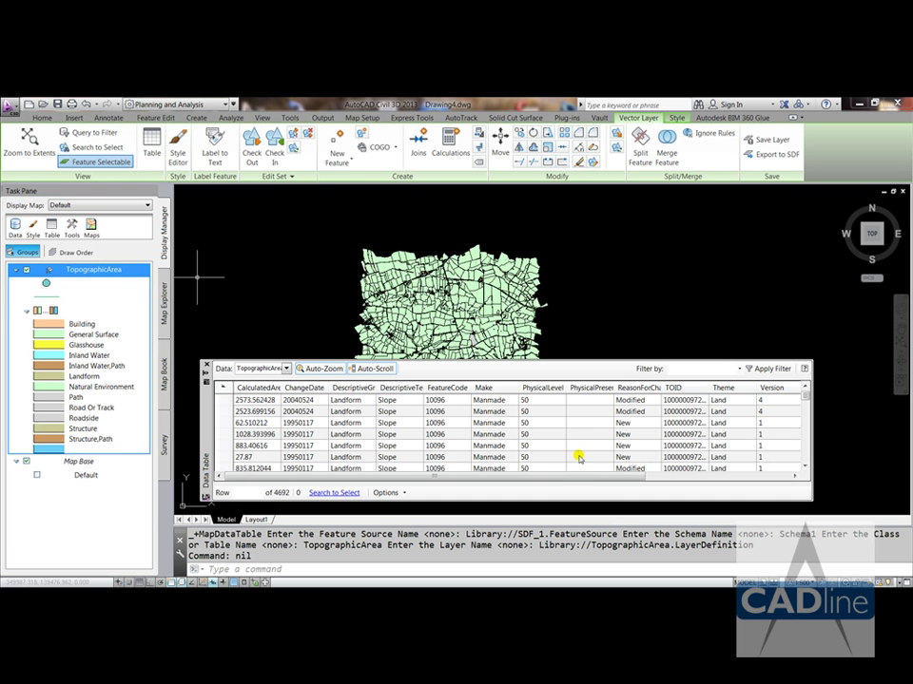
mouse_move(562, 479)
left_mouse_down()
mouse_move(717, 469)
mouse_move(556, 475)
left_mouse_up()
scroll(467, 283, "up", 2)
scroll(467, 283, "up", 3)
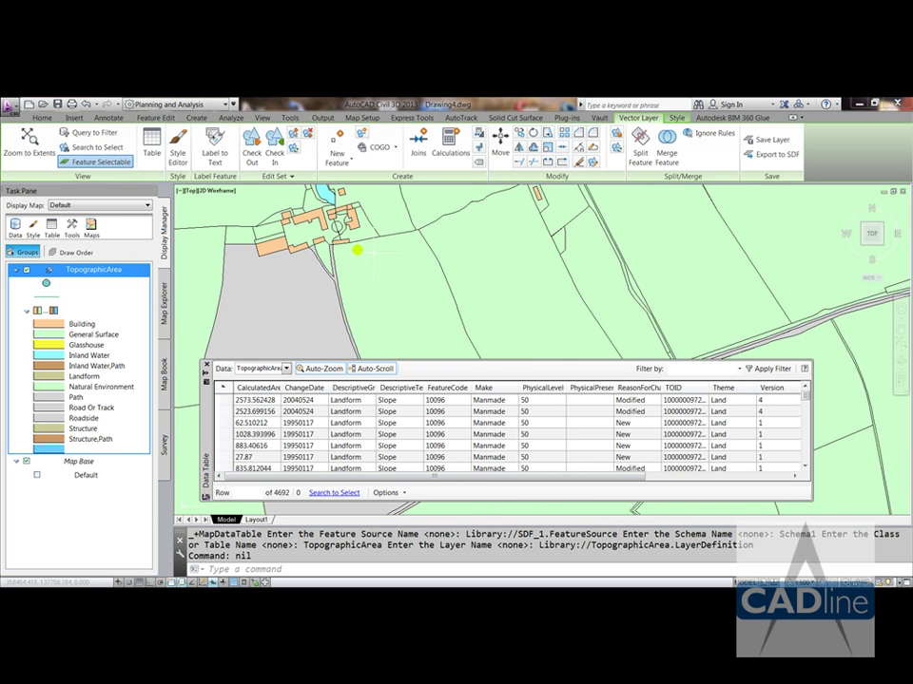
left_click(307, 217)
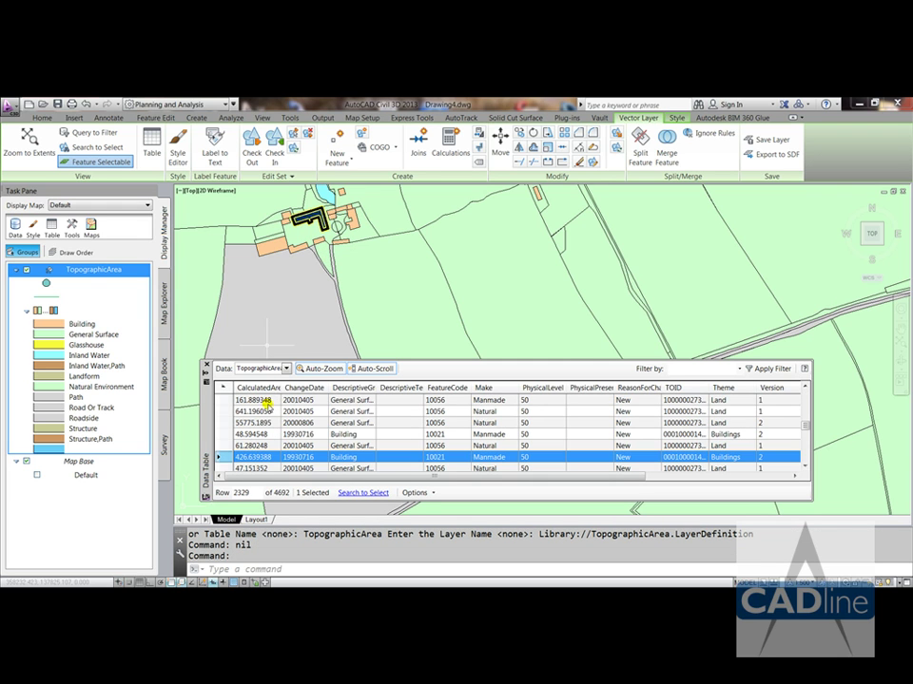
- Widen the CalculatedAreaValue and TOID columns to read their full values
left_click(248, 457)
double_click(282, 388)
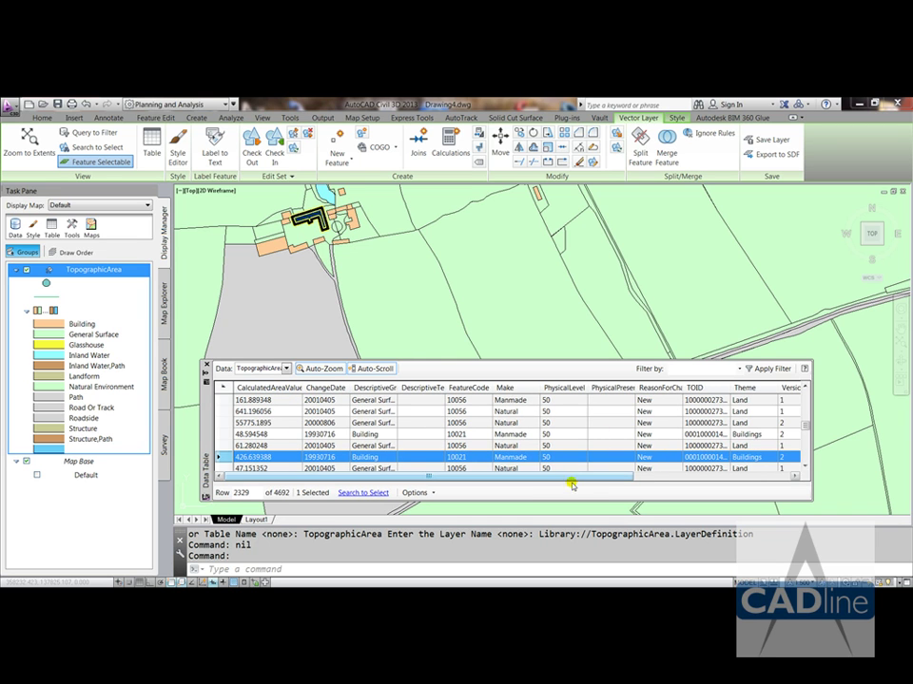
left_click_drag(581, 478, 701, 471)
double_click(589, 387)
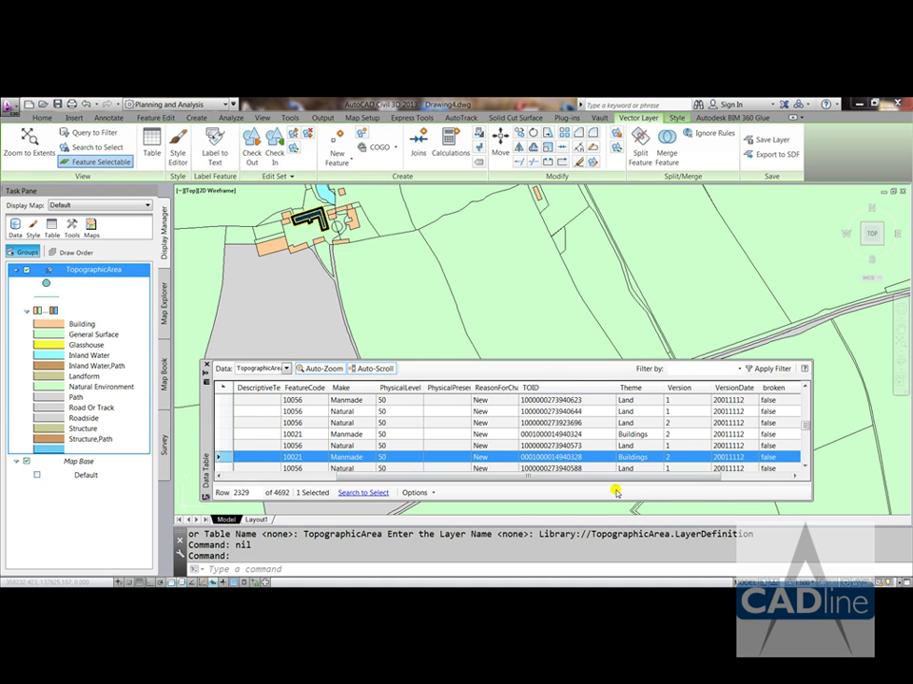
left_click_drag(631, 476, 732, 476)
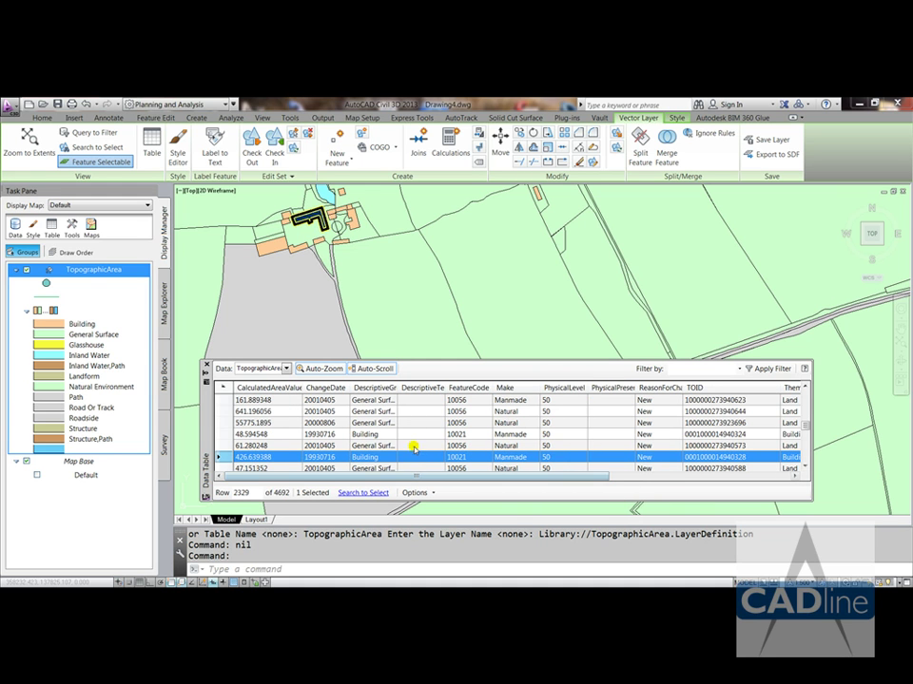